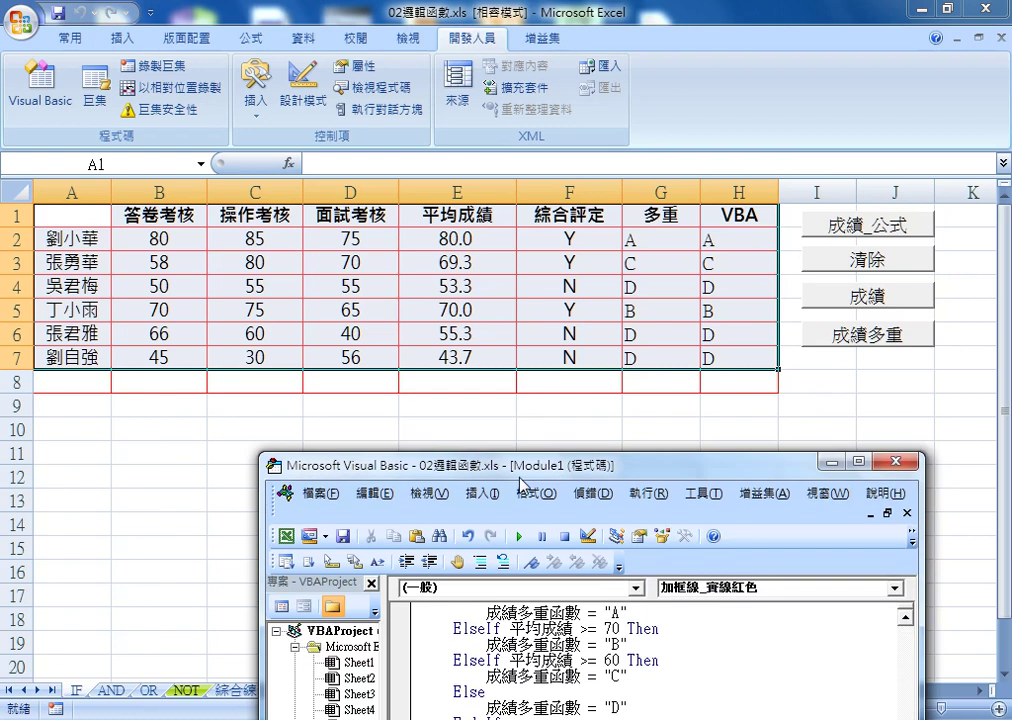
Step: Copy the 加框線_實線紅色 Sub and paste a duplicate directly below the original
drag(519, 478, 457, 122)
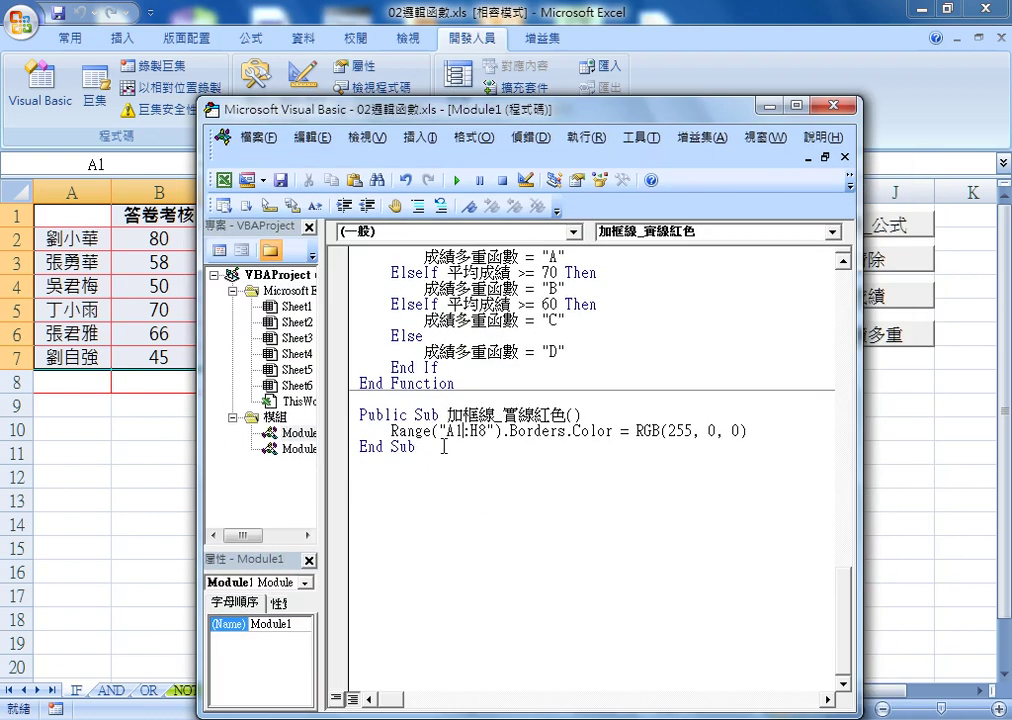
mouse_move(418, 447)
mouse_down()
mouse_move(358, 415)
mouse_move(381, 482)
mouse_up()
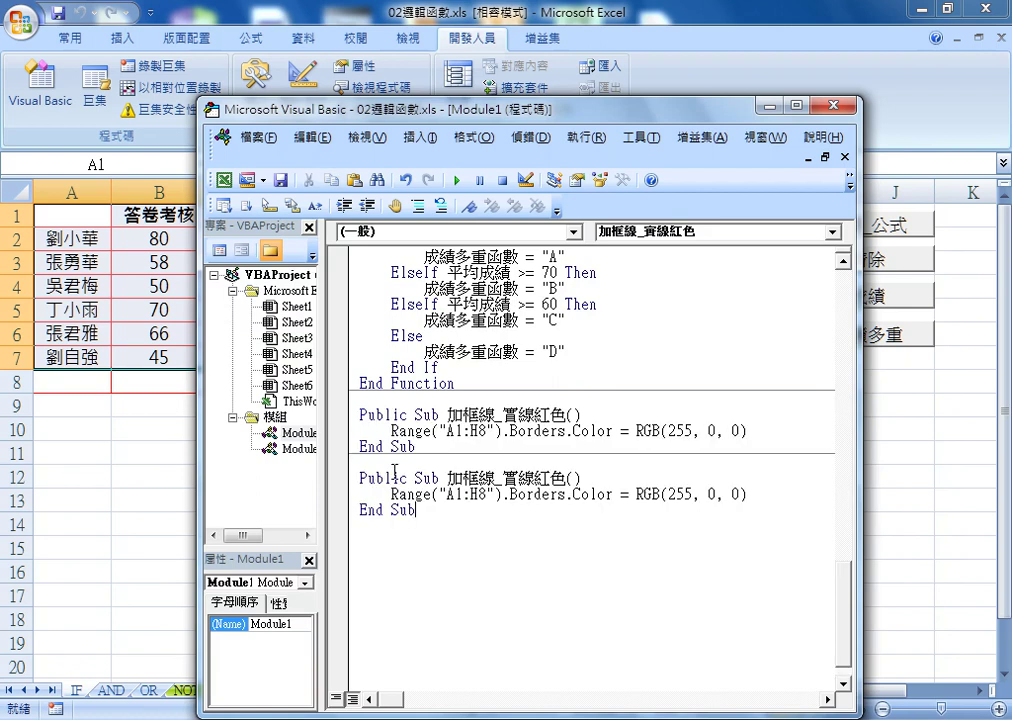
drag(416, 446, 359, 414)
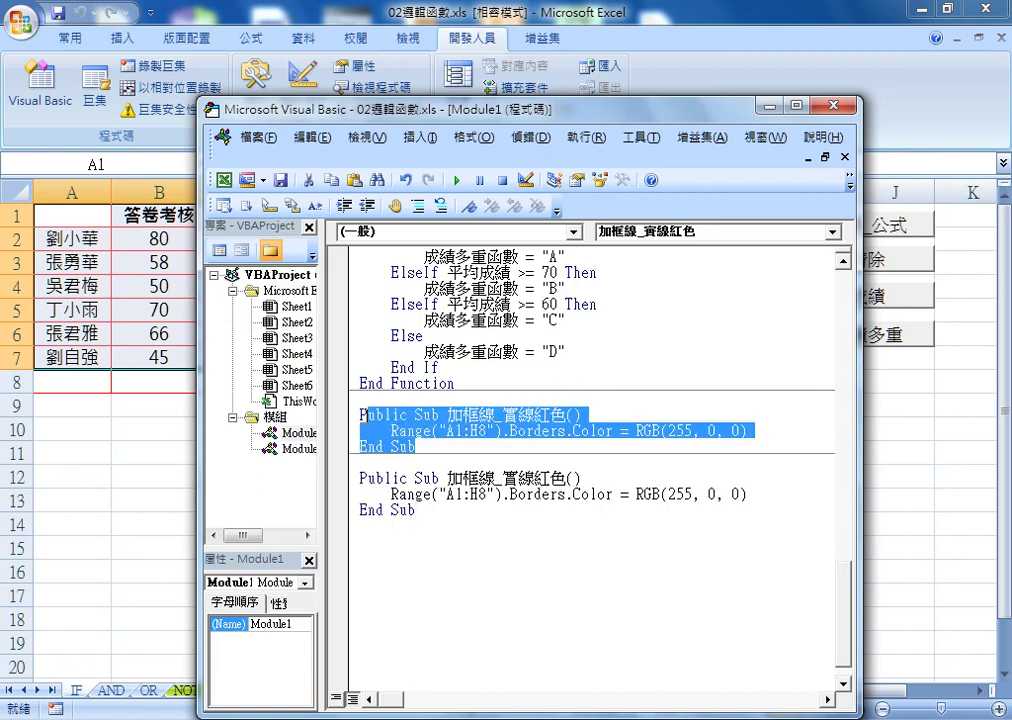
drag(448, 478, 462, 478)
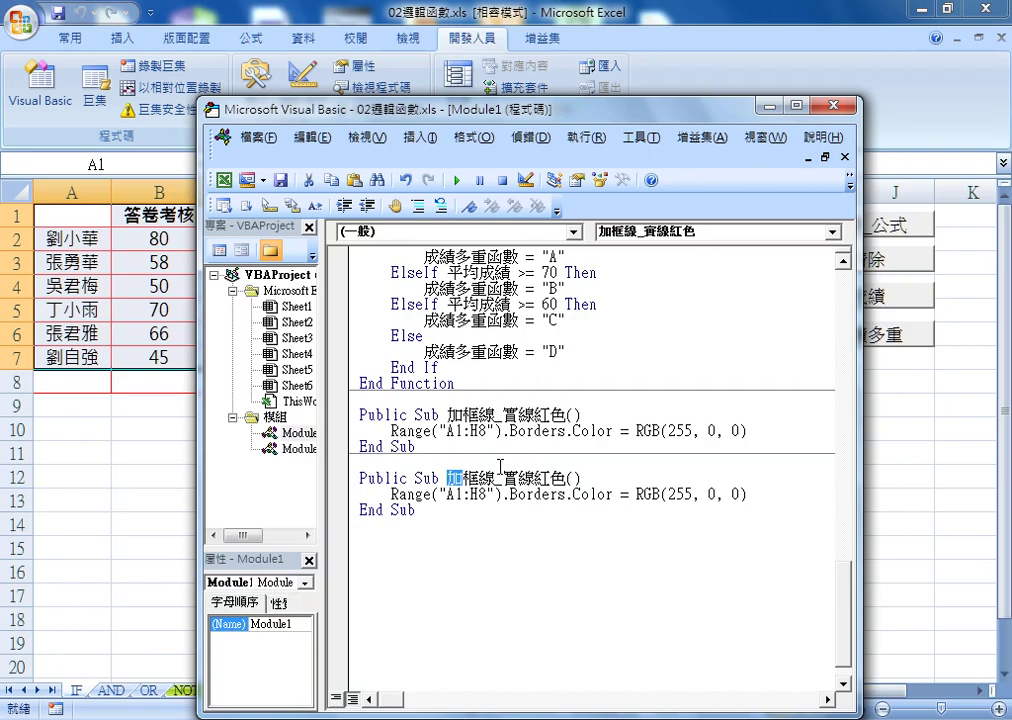
Step: Rename the copied Sub from 加框線_實線紅色 to 清除框線
key(Delete)
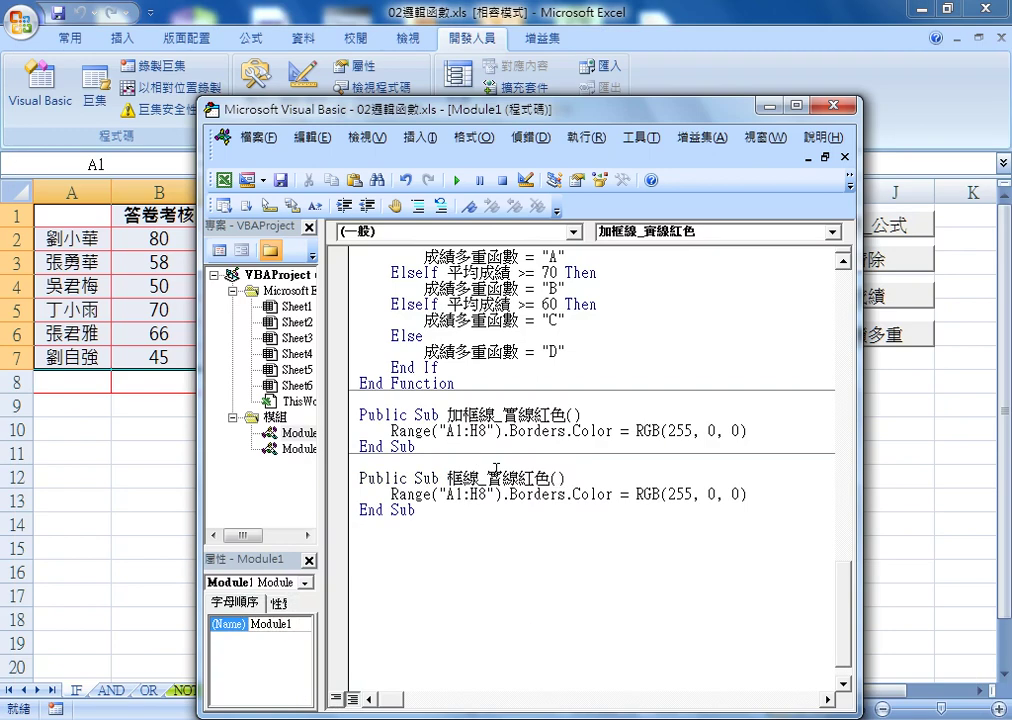
text(7)
key(BackSpace)
text(7)
key(BackSpace)
text(清除)
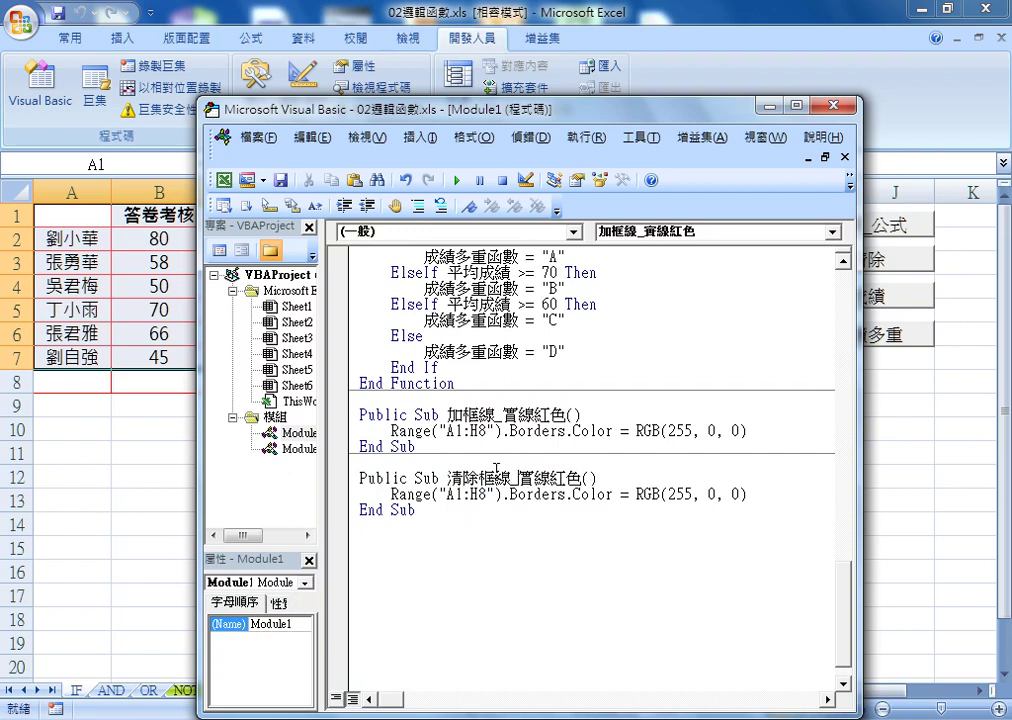
key(Delete)
key(Delete)
key(Delete)
key(Delete)
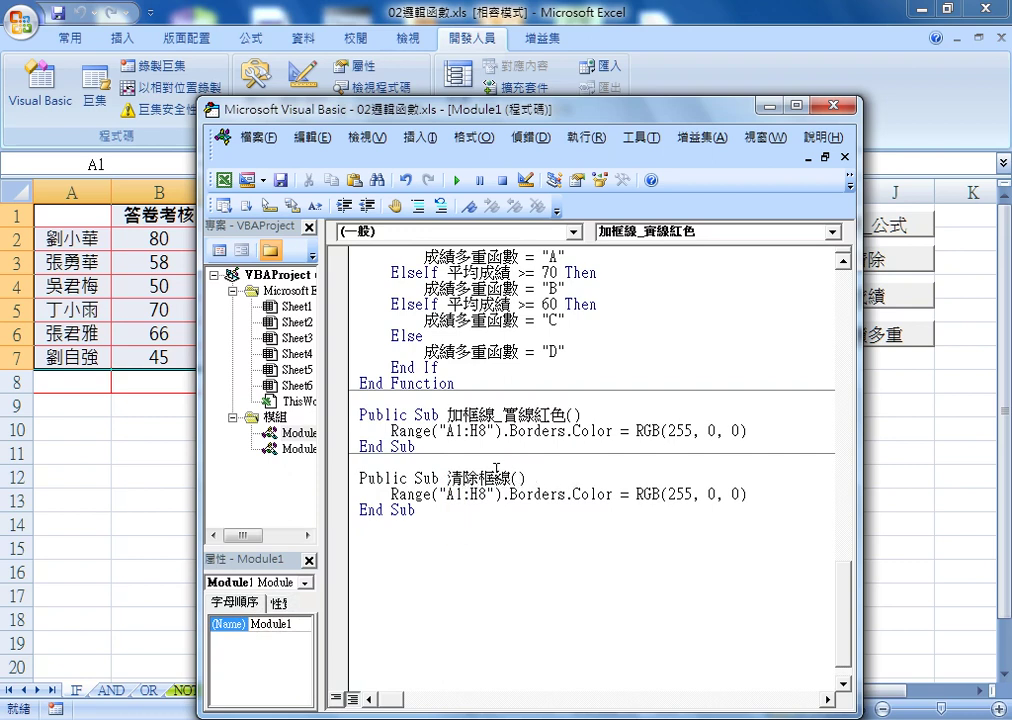
key(Down)
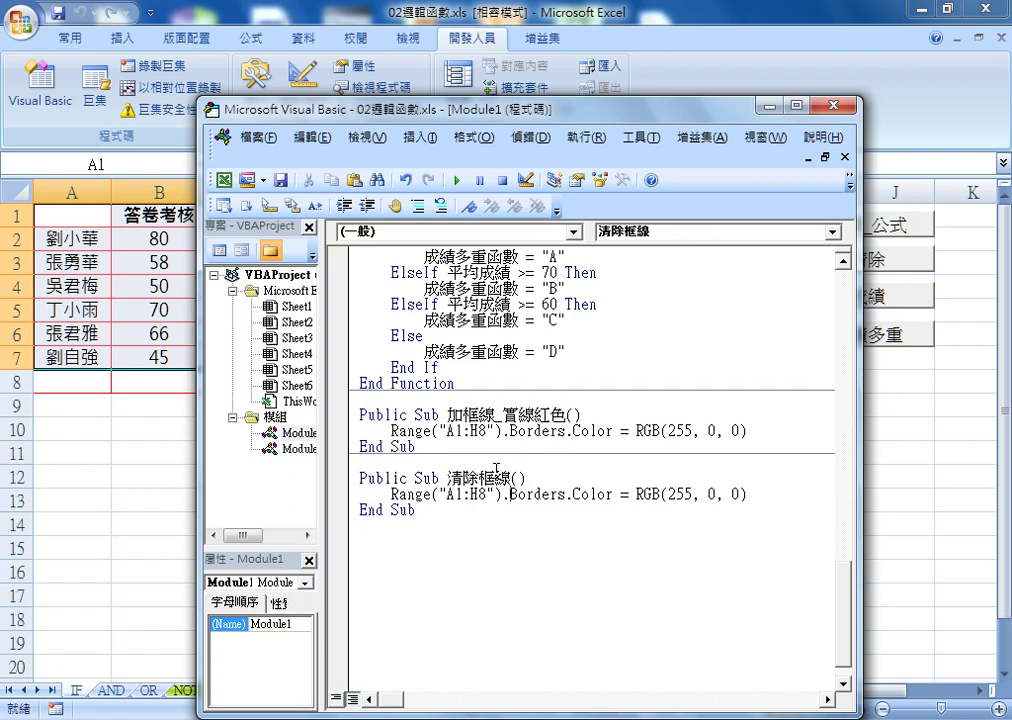
Step: Delete the 8 from A1:H8 in the red-border macro's Range line
key(Up)
key(Up)
key(Up)
key(Left)
key(Left)
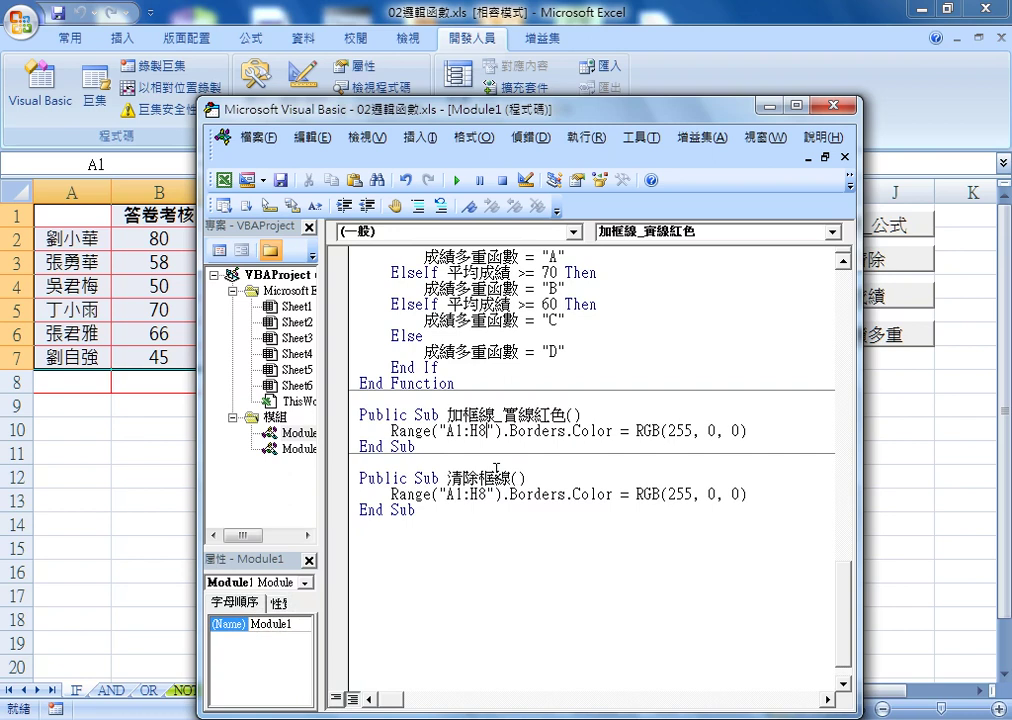
key(Left)
key(Delete)
Step: Complete the red-border range as A1:H7 and change 清除框線's border line to .Color = xlnone
text(7)
key(shift+Left)
click(420, 494)
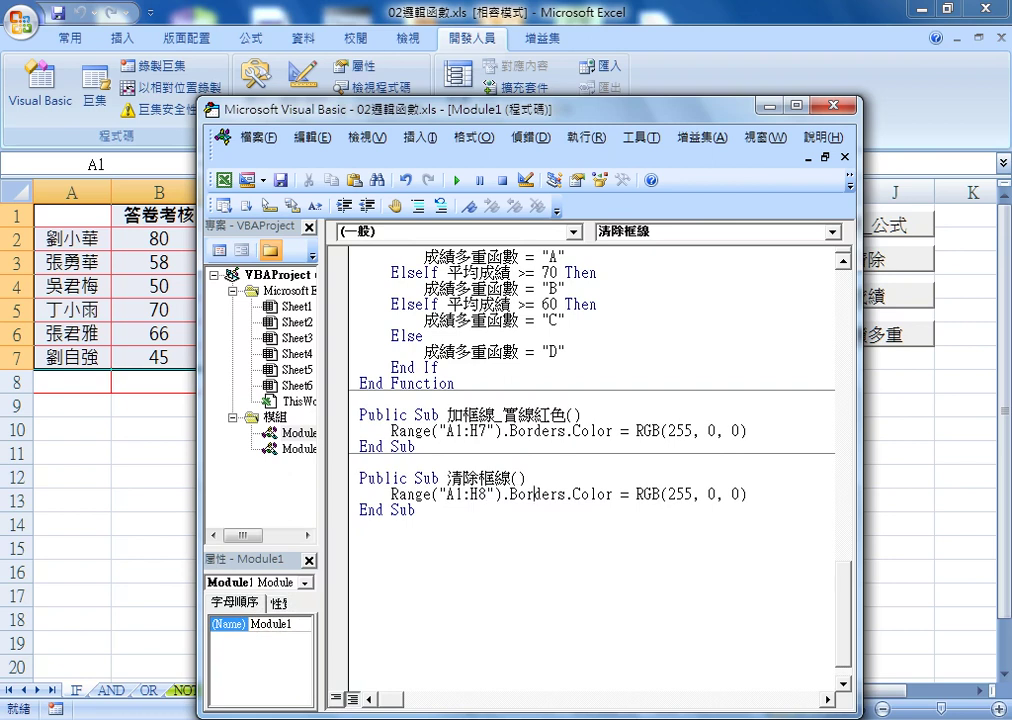
click(557, 494)
key(shift+End)
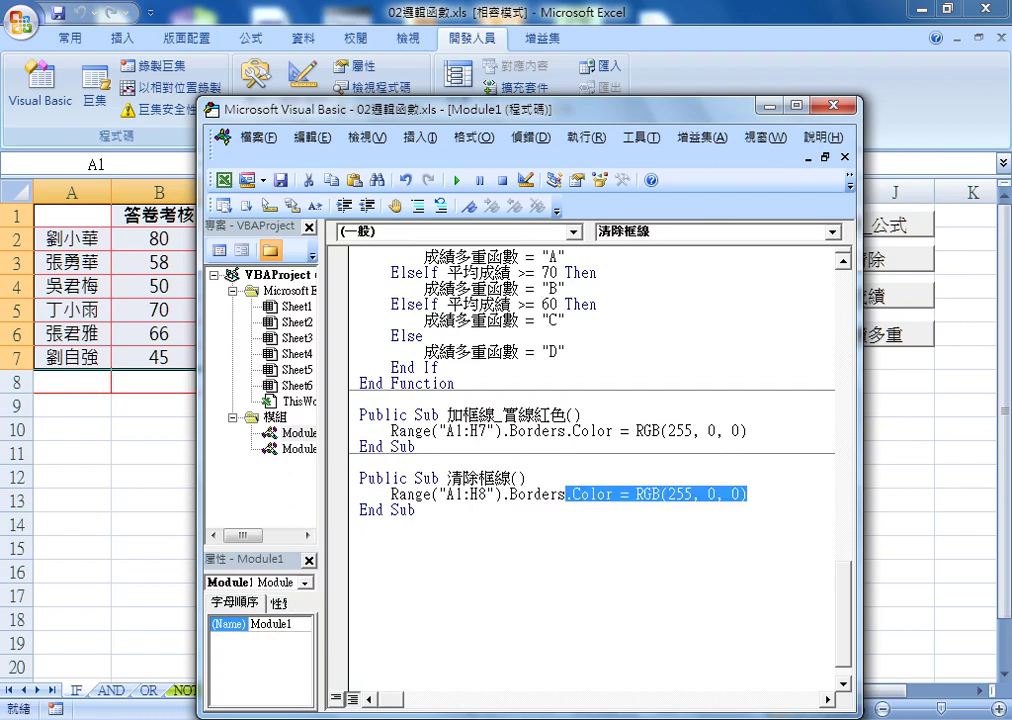
key(Delete)
text(.)
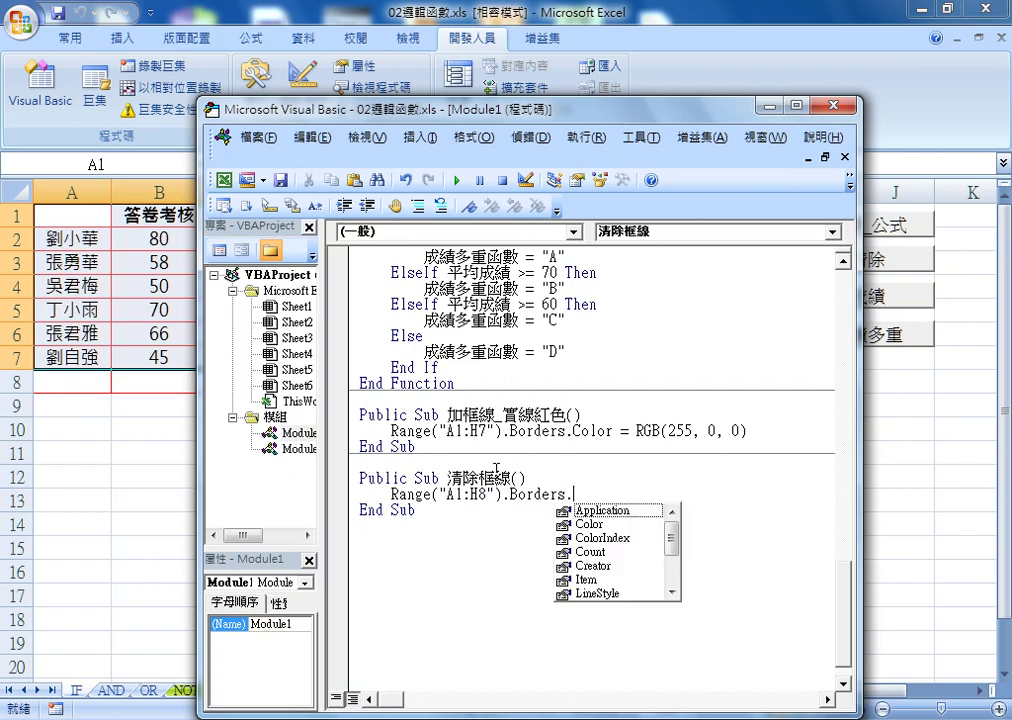
key(Down)
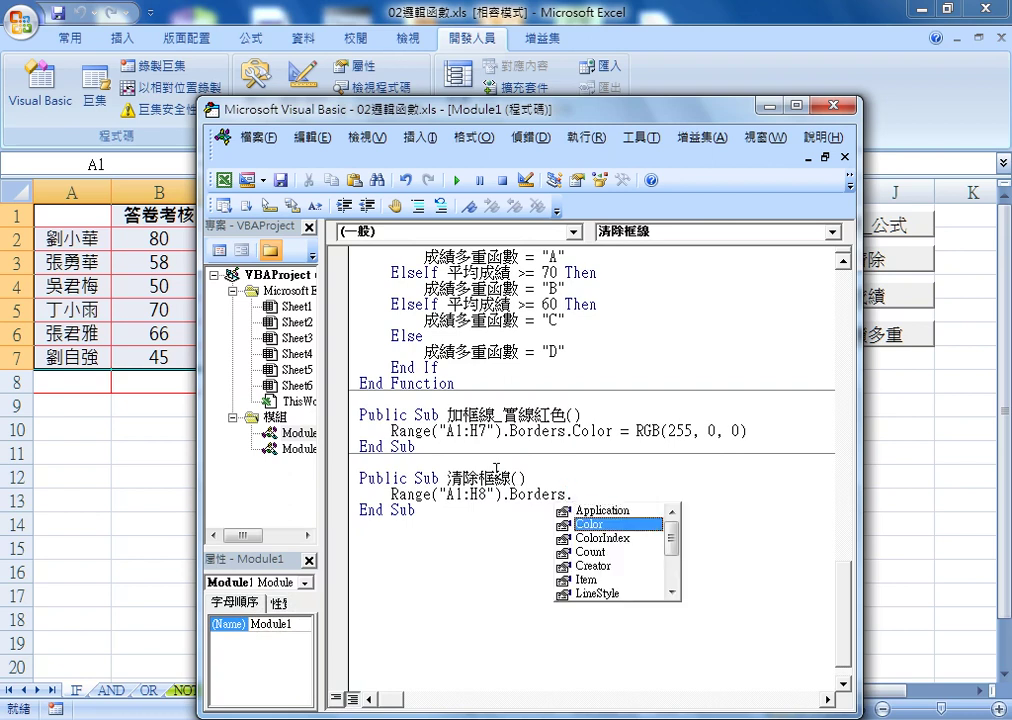
key(space)
key(minus)
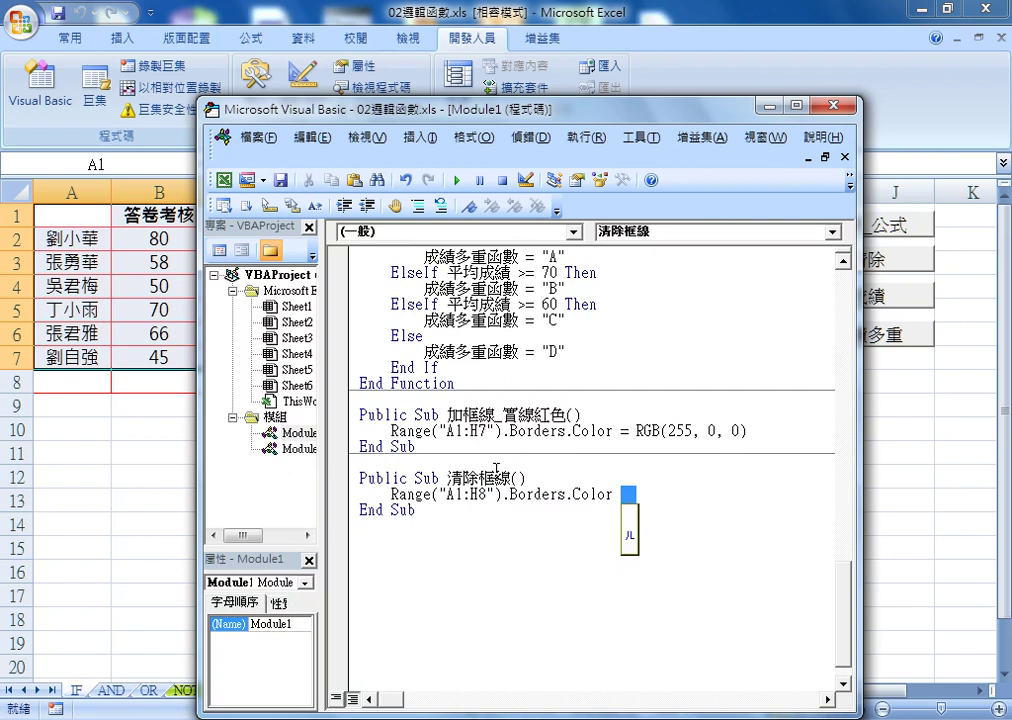
key(BackSpace)
text(=)
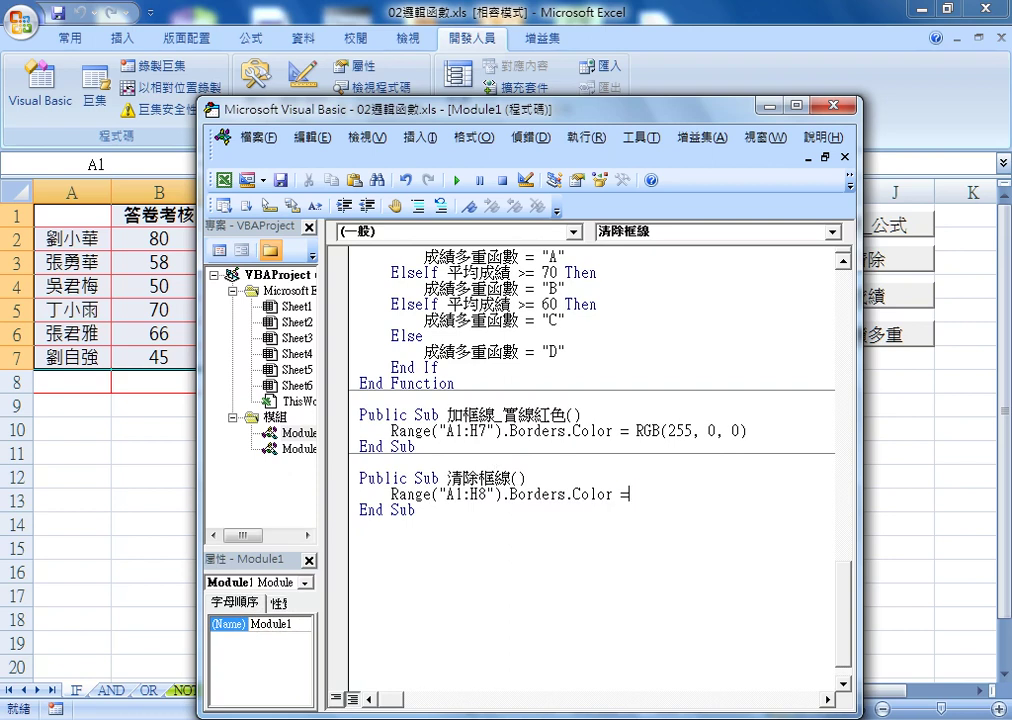
text(x)
text(lnon)
text(e)
Step: Run 清除框線 on the table and move the editor aside to view the sheet
click(415, 509)
click(457, 181)
drag(481, 120, 655, 92)
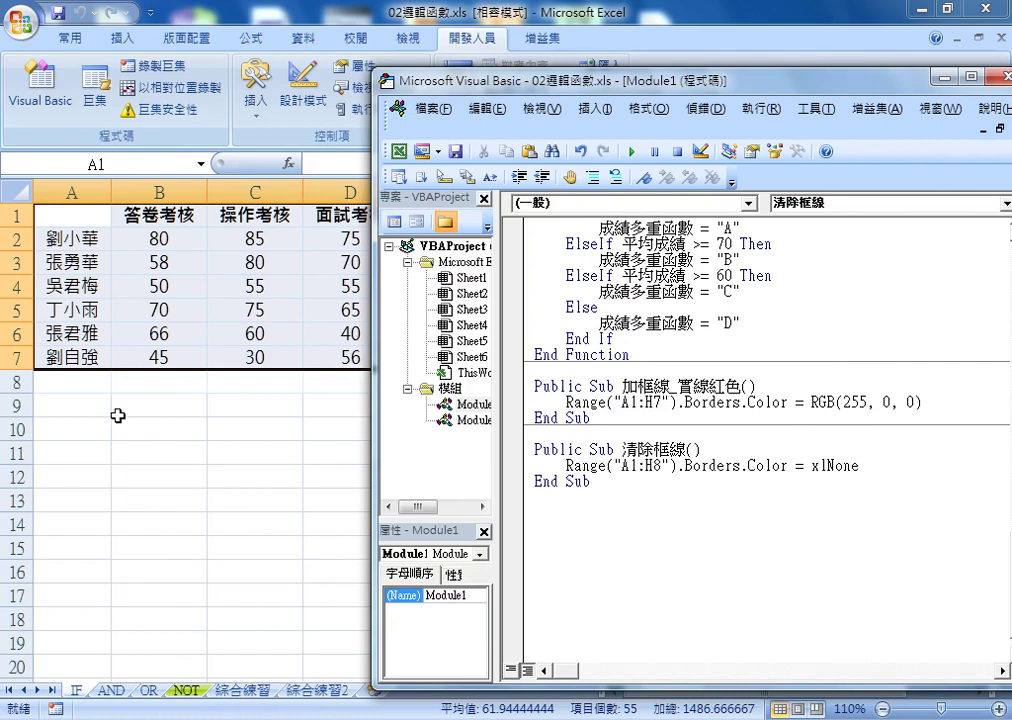
drag(400, 80, 198, 57)
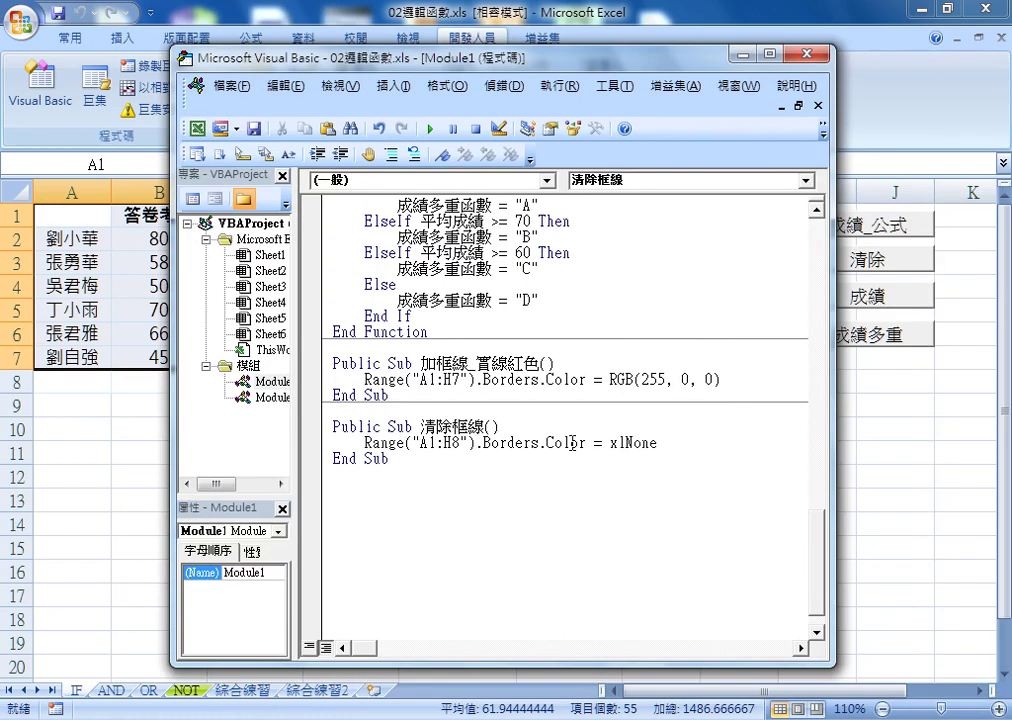
Step: Change 清除框線's property from Color to ColorIndex = xlNone
key(Right)
key(Right)
key(Right)
key(Right)
key(Right)
text(In)
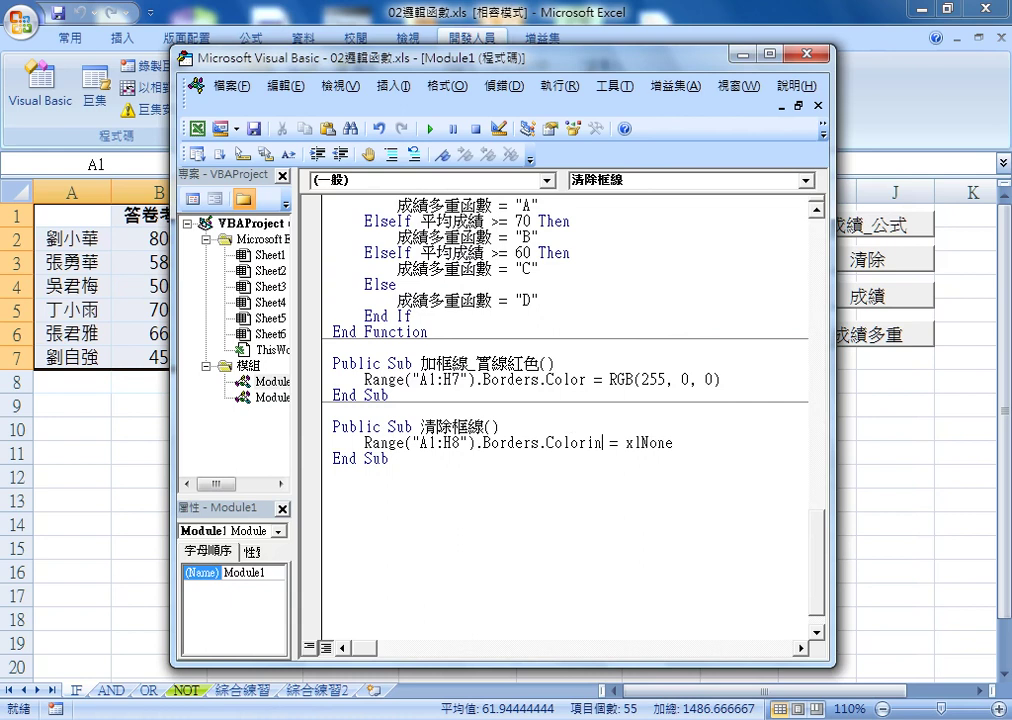
text(dex)
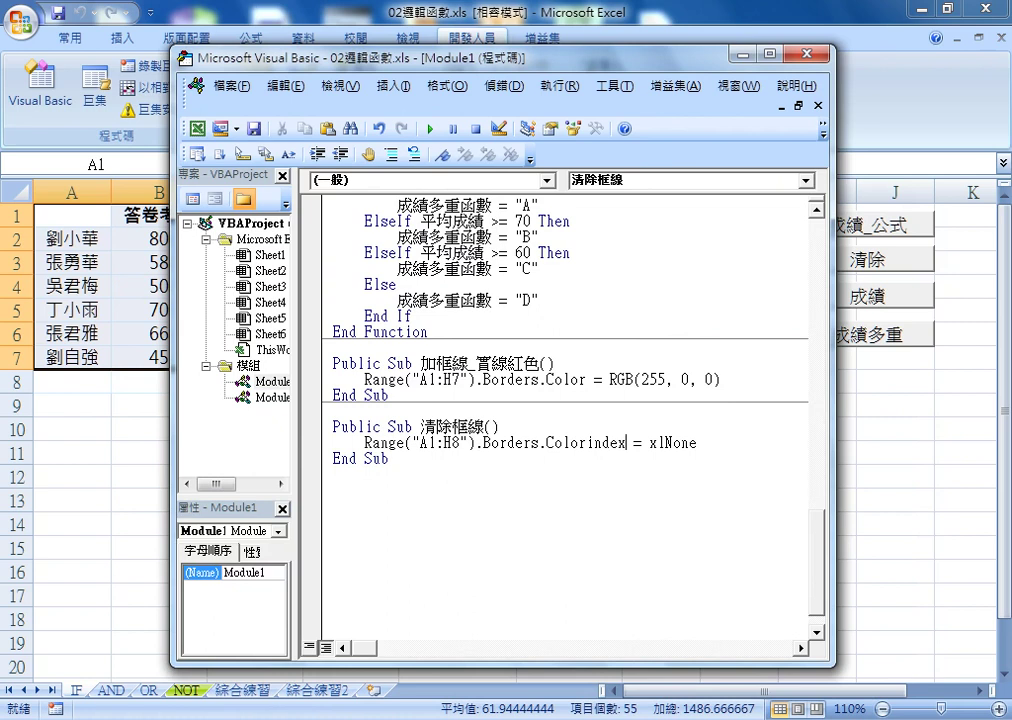
click(509, 442)
drag(339, 60, 465, 57)
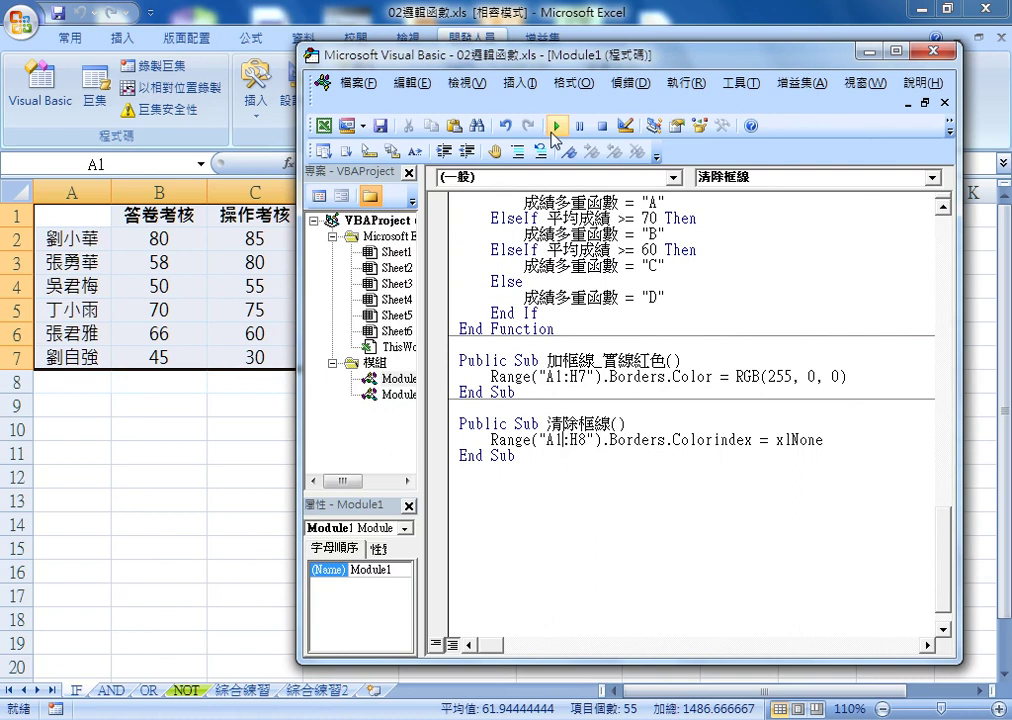
click(555, 127)
click(482, 346)
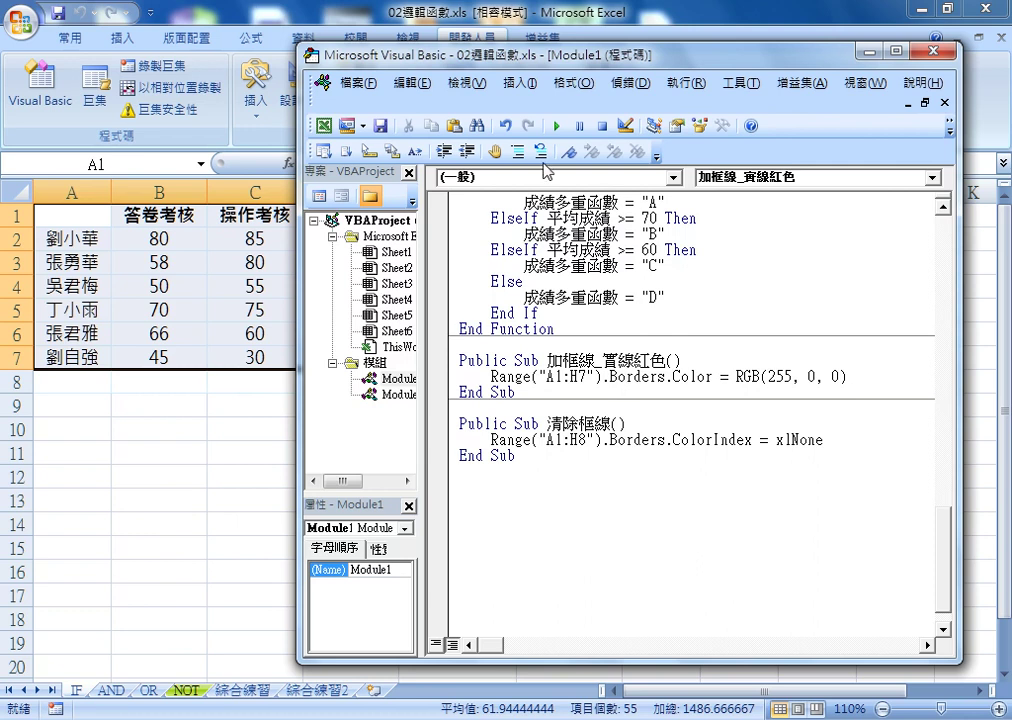
Step: Change 清除框線's range from A1:H8 to A1:H7
click(584, 442)
drag(584, 442, 579, 441)
text(7)
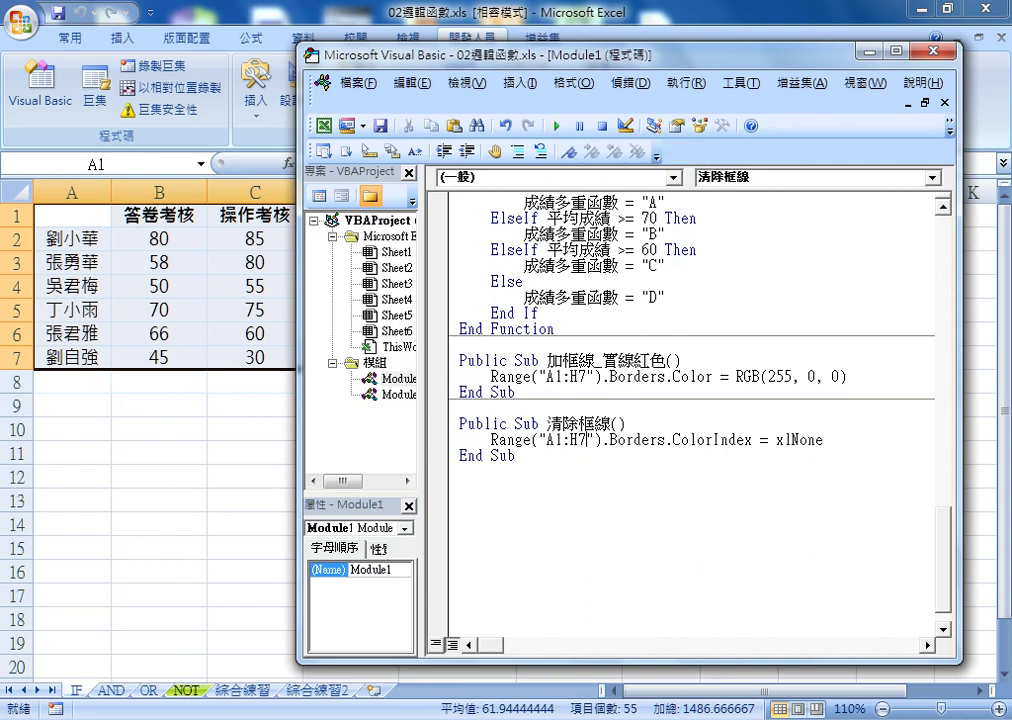
Step: Run 加框線_實線紅色 to redraw the red borders on A1:H7
click(611, 377)
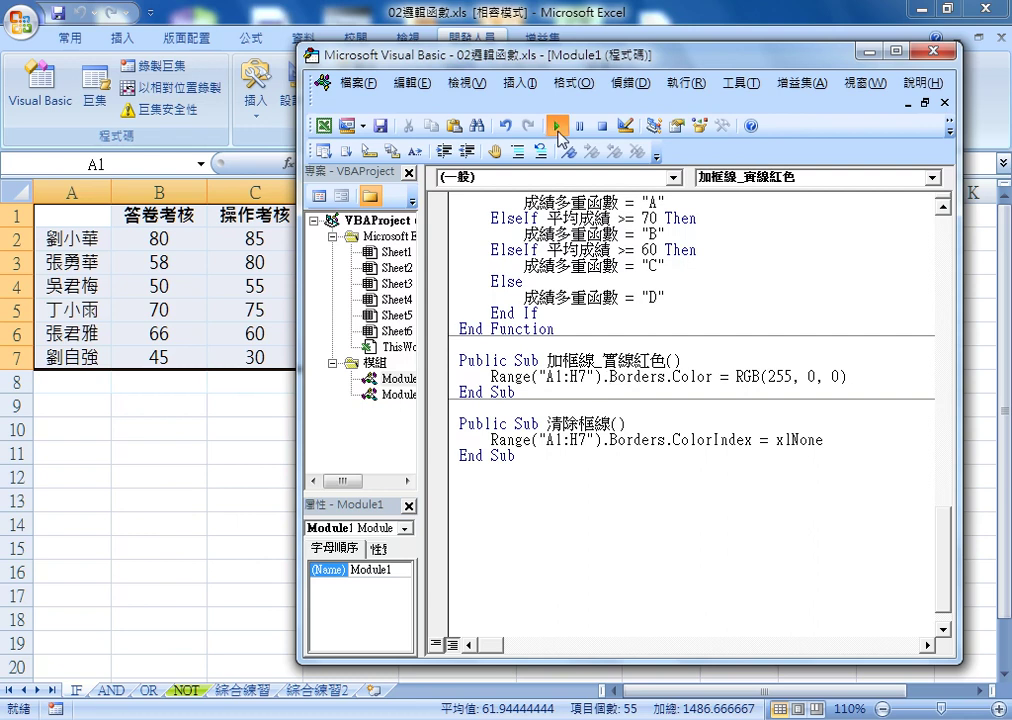
click(557, 126)
click(597, 440)
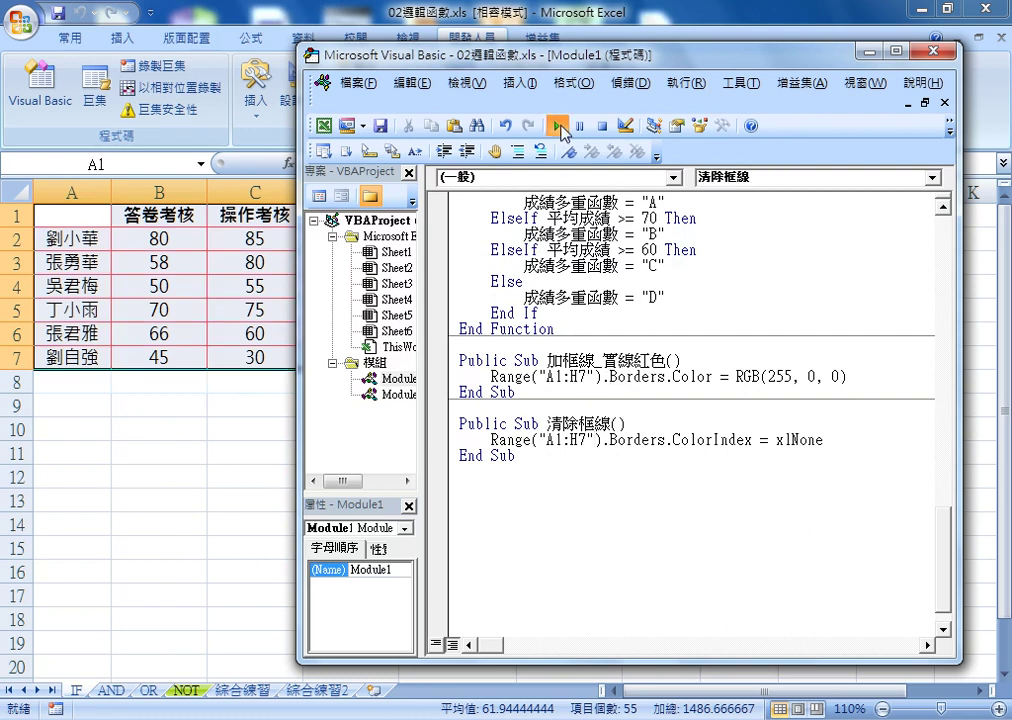
click(573, 440)
click(650, 440)
Step: Rewrite 清除框線 to set Borders.LineStyle = xlNone and run it to remove the borders
drag(838, 442, 668, 442)
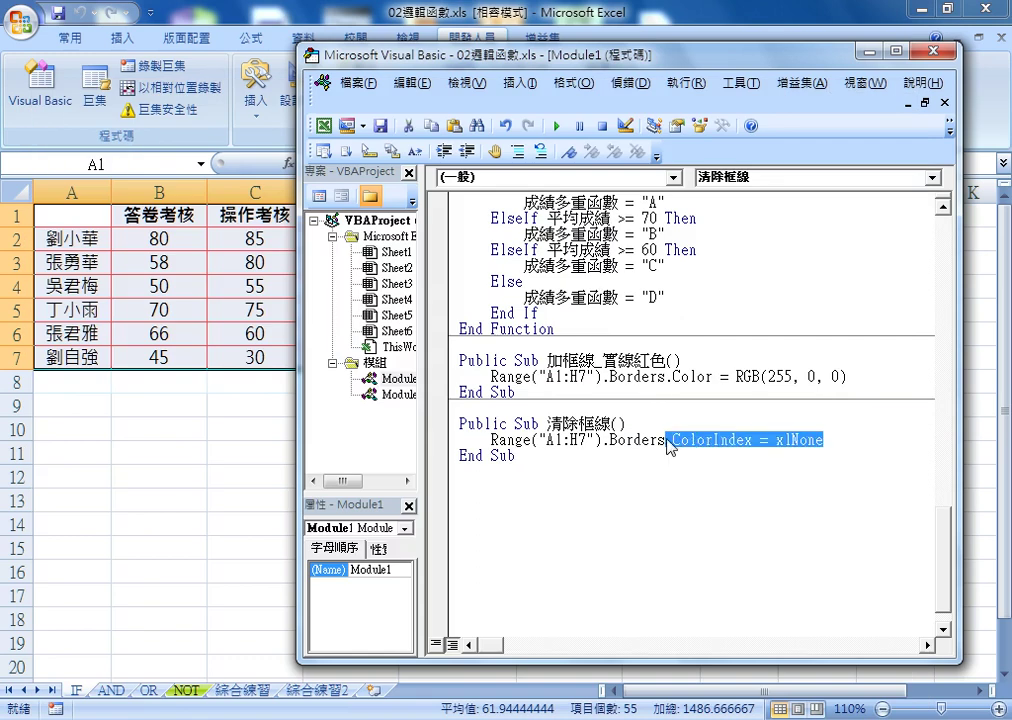
text(.)
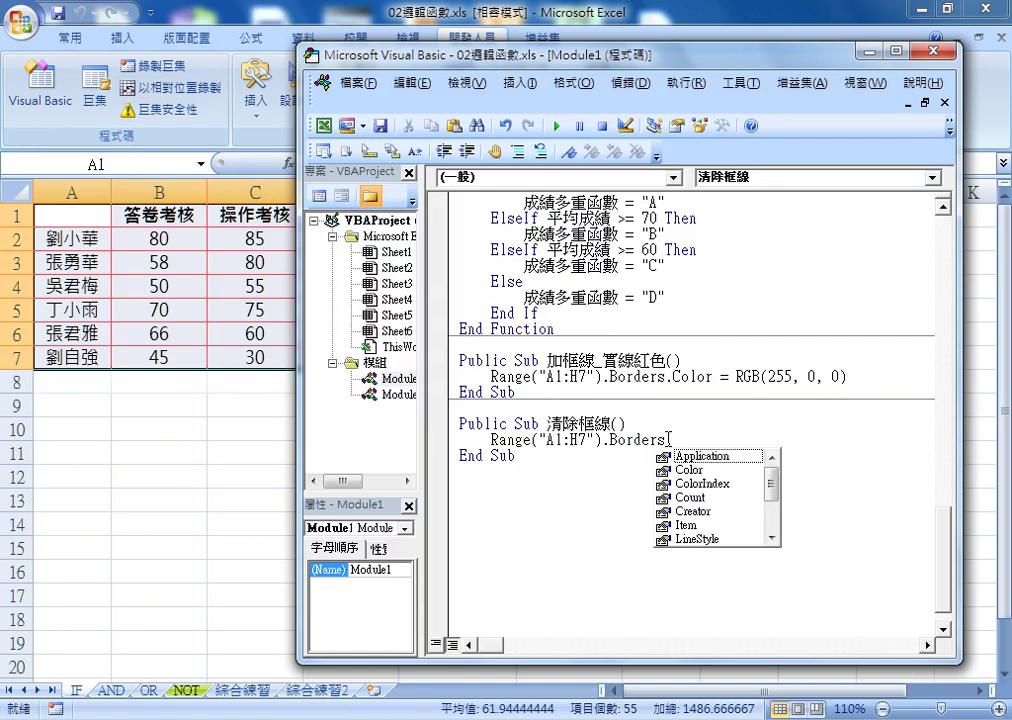
key(Down)
key(Down)
key(Down)
key(Down)
key(Down)
key(Down)
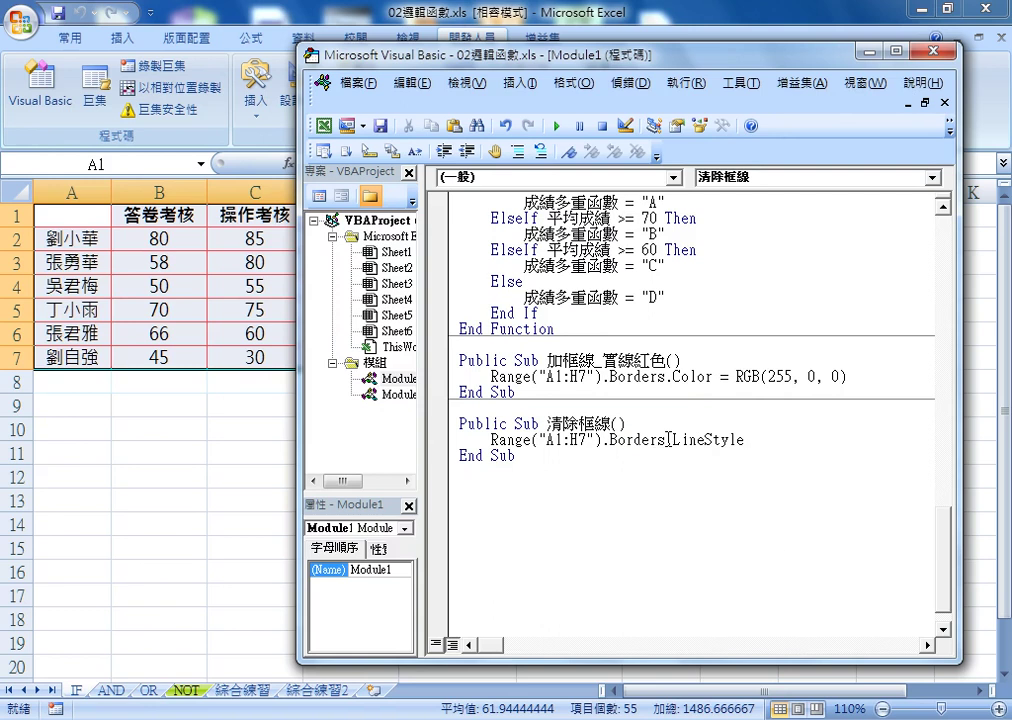
text(=x)
text(l)
text(none)
click(682, 508)
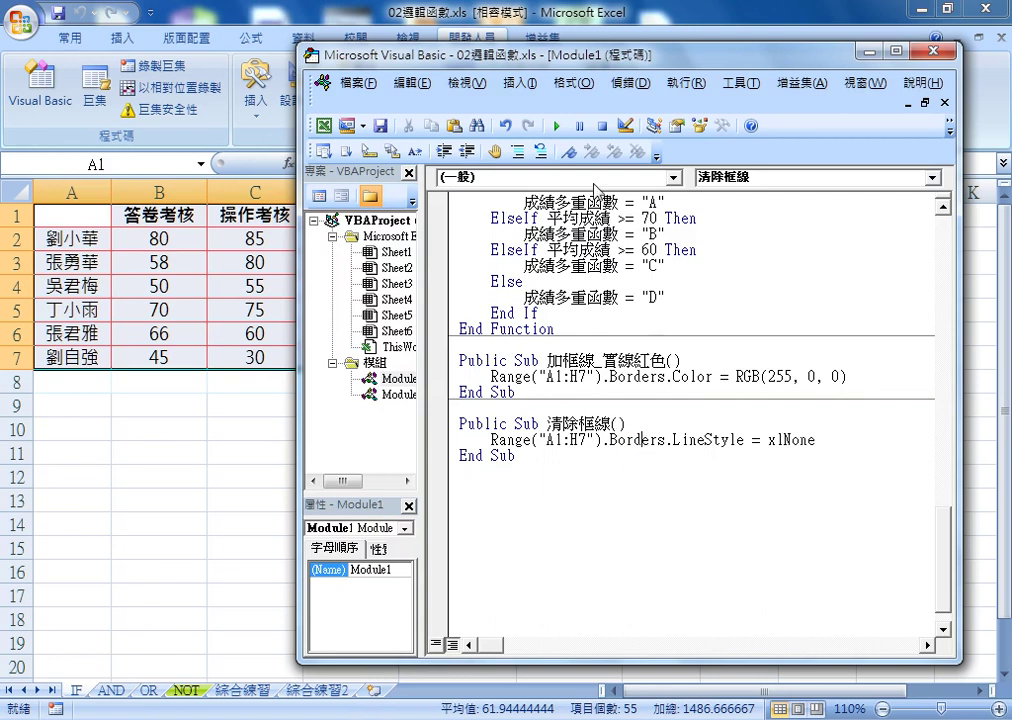
click(556, 128)
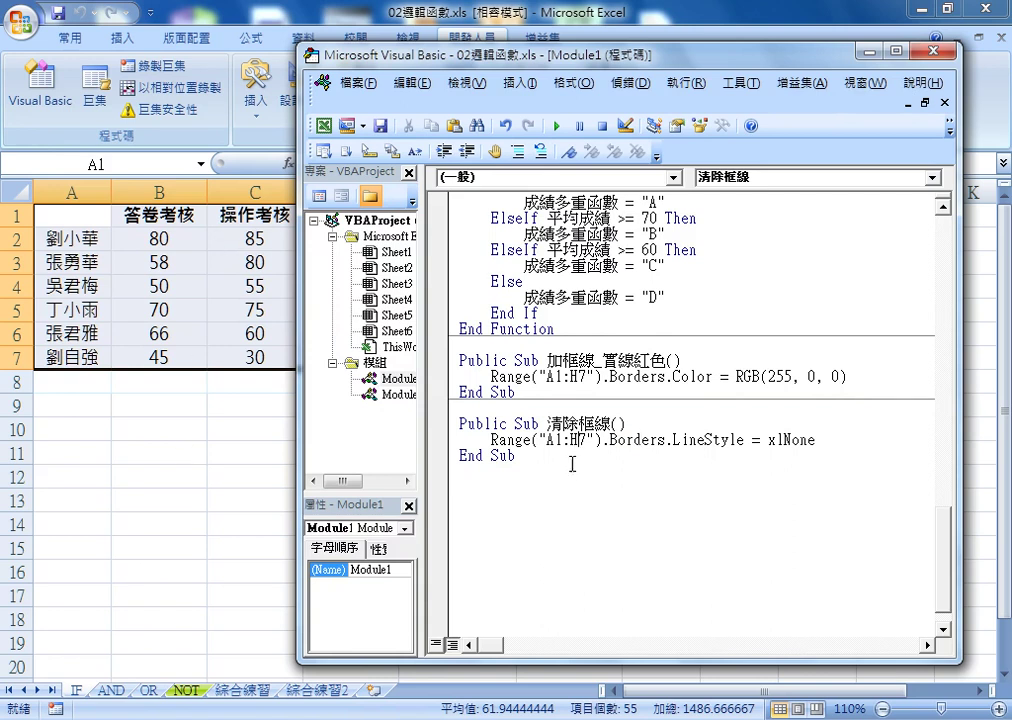
Step: Run 加框線_實線紅色, then 清除框線, and return to the worksheet
click(450, 368)
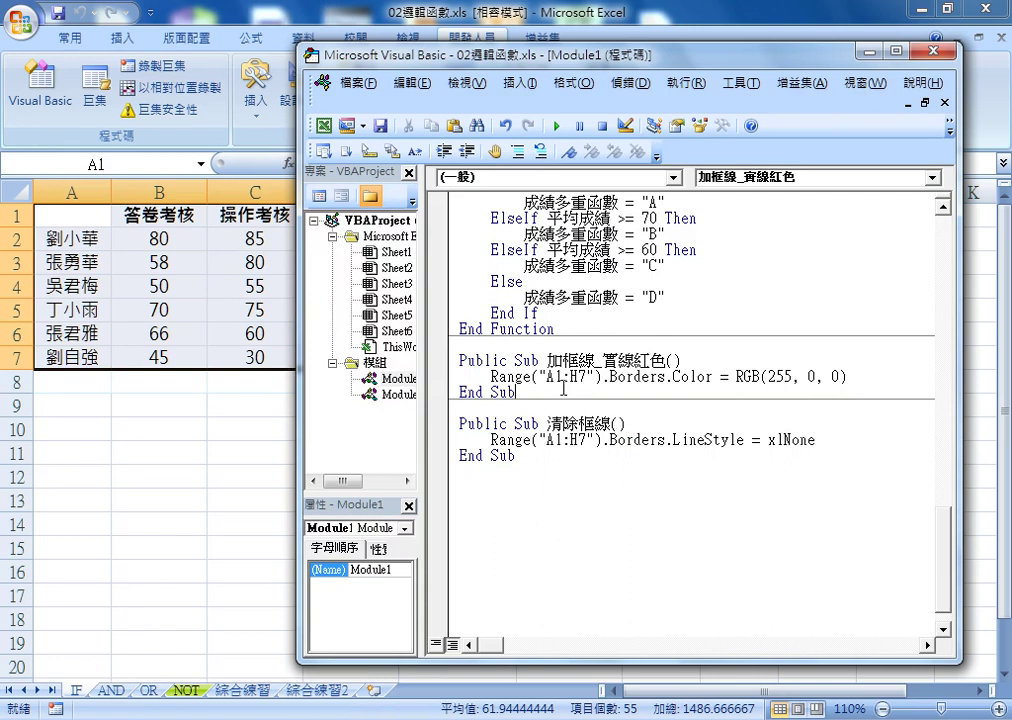
click(557, 125)
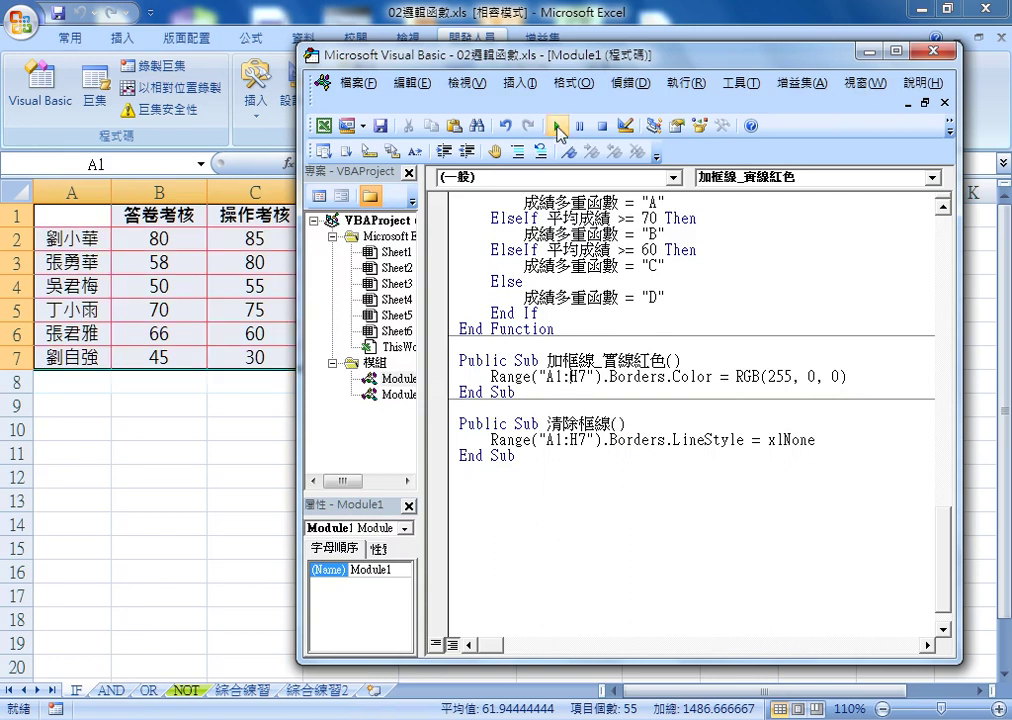
click(527, 430)
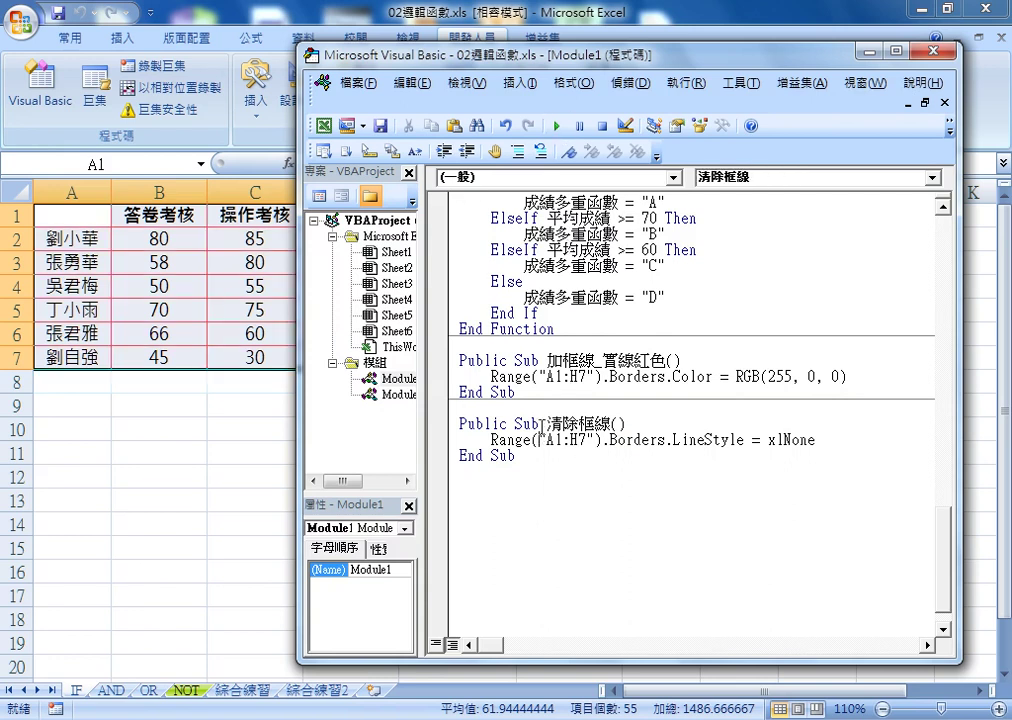
click(557, 125)
click(200, 456)
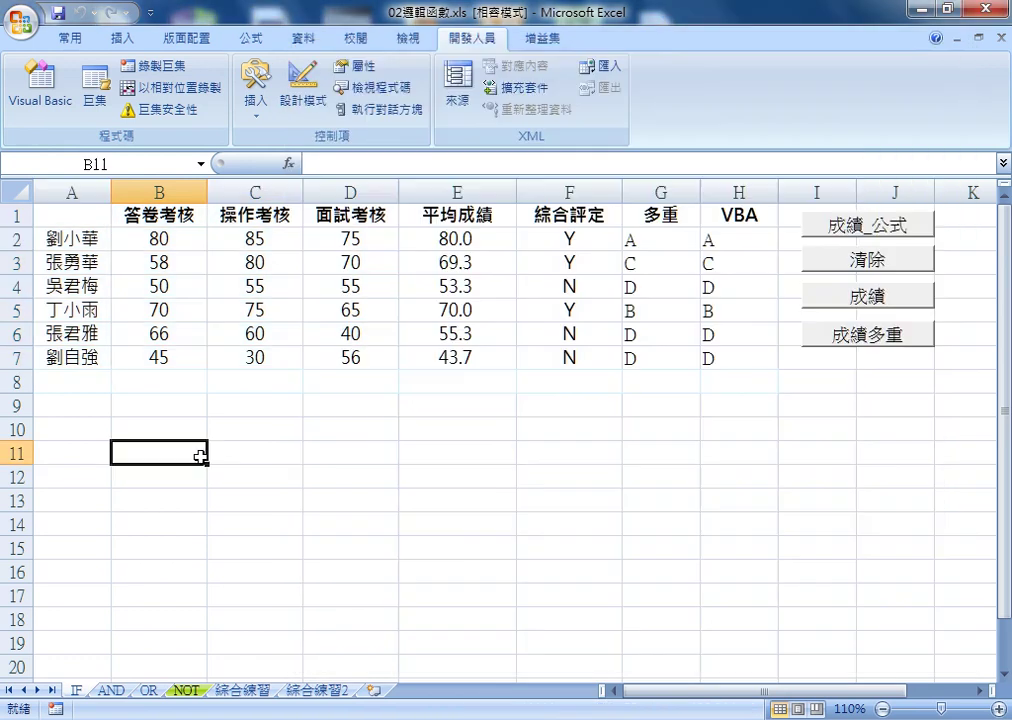
Step: Copy the 成績多重 button and paste two copies below it
right_click(803, 346)
click(807, 367)
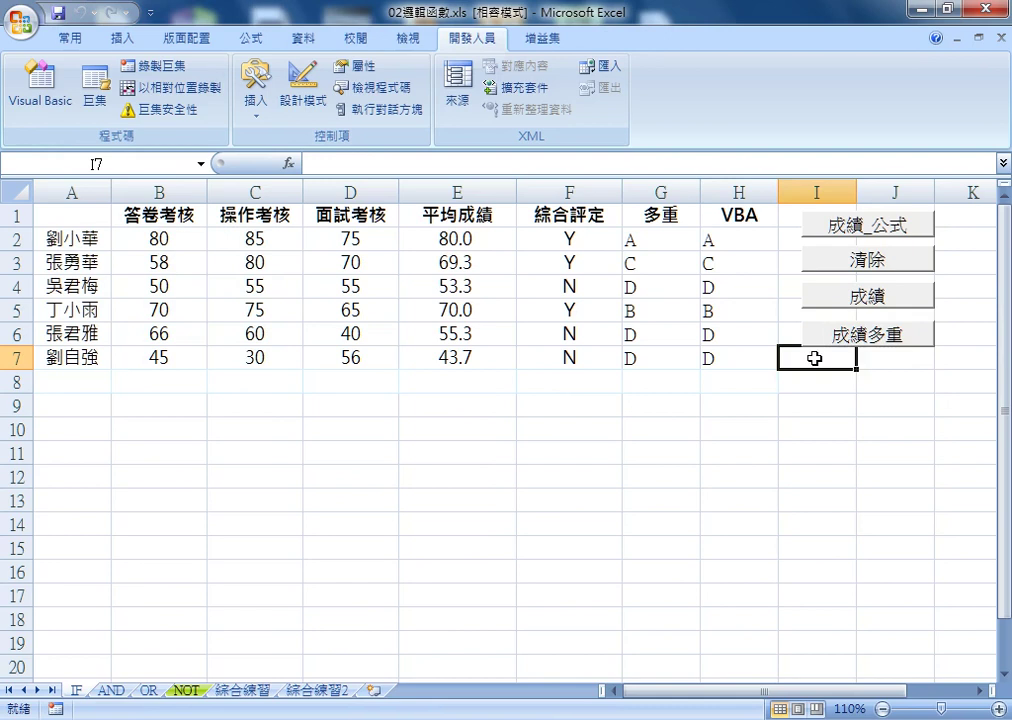
right_click(842, 338)
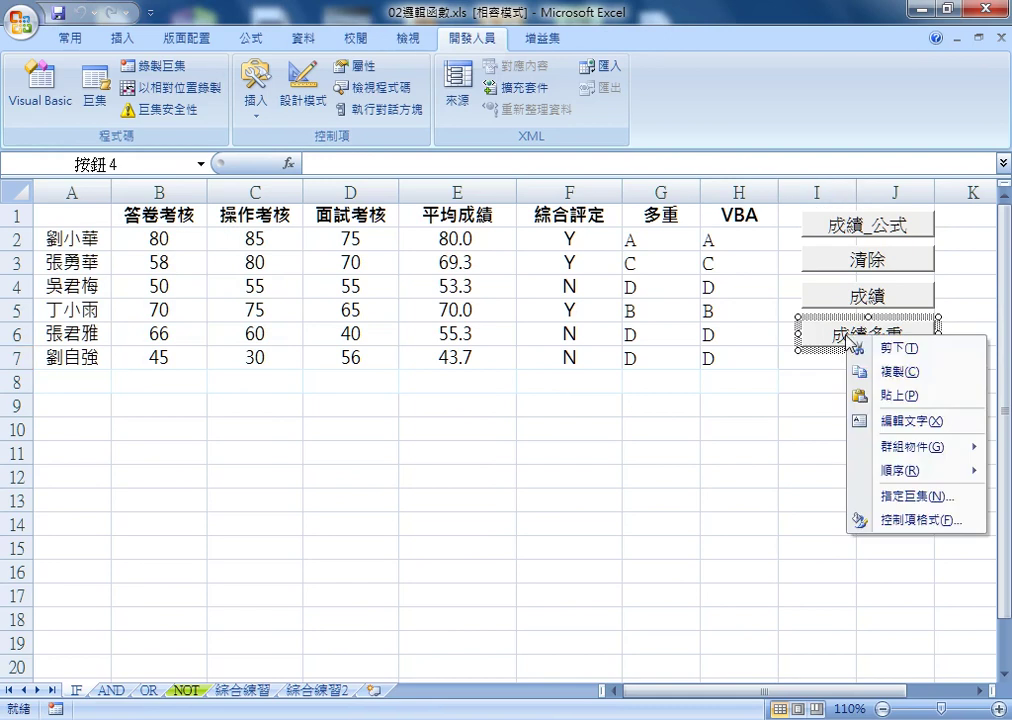
click(880, 372)
click(795, 364)
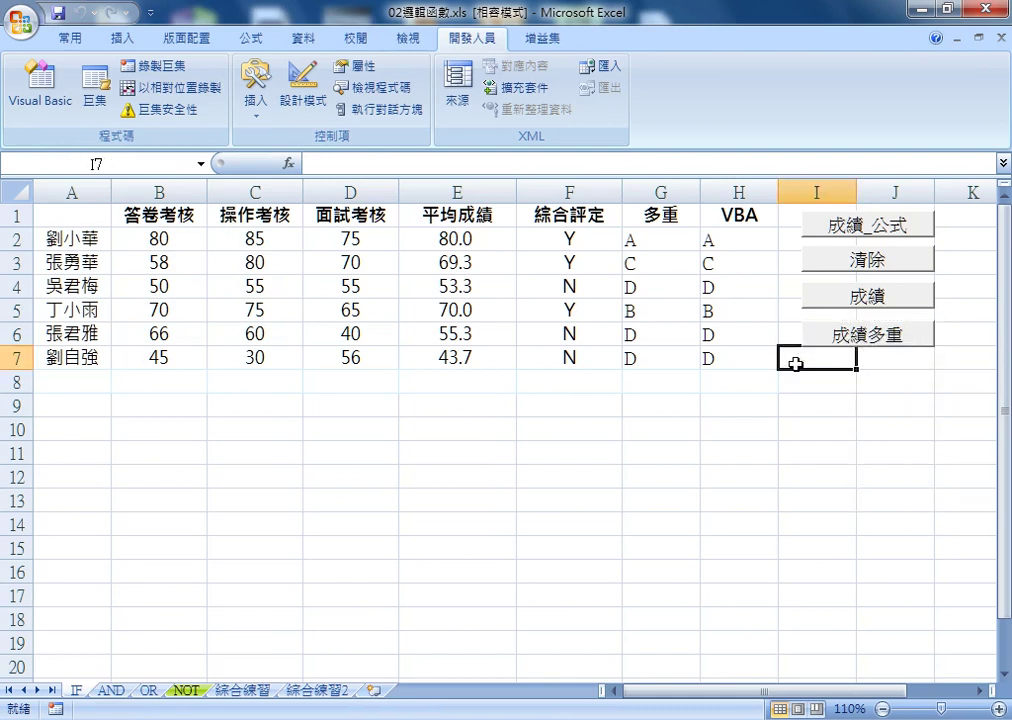
key(ctrl+v)
click(800, 406)
key(ctrl+v)
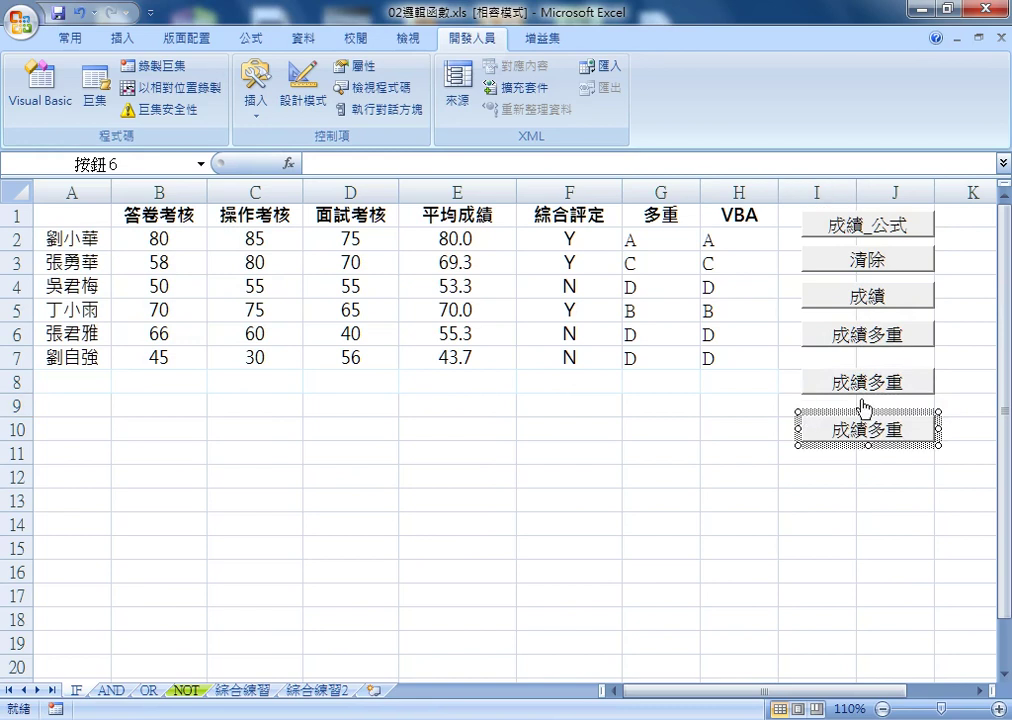
Step: Stack both copies under the original and start Assign Macro for the first copy
right_click(866, 379)
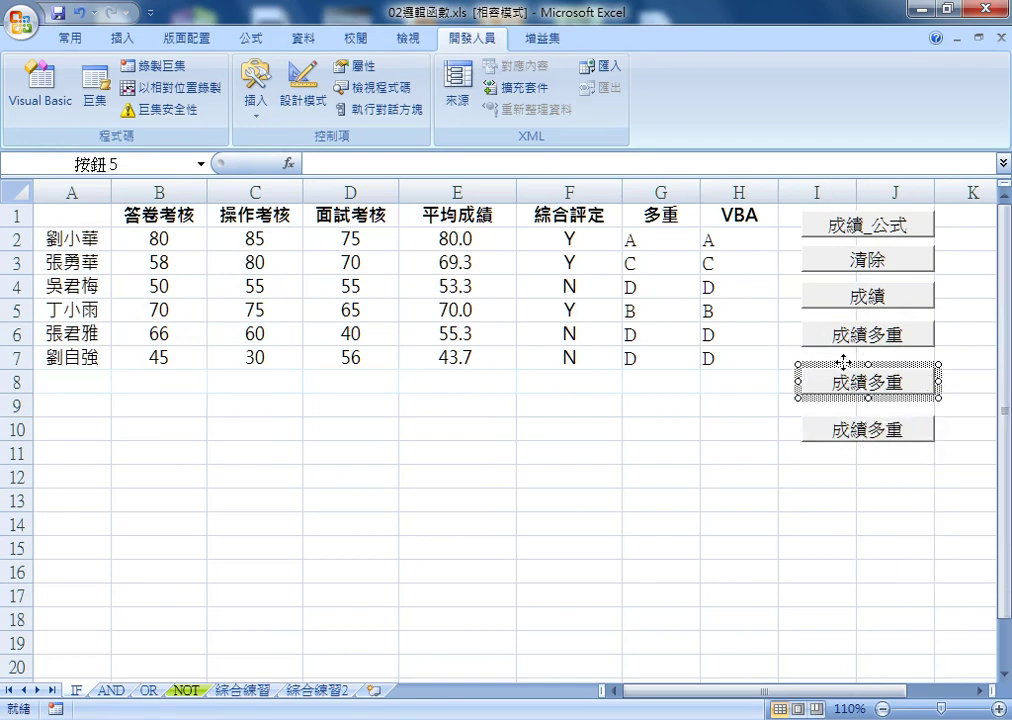
drag(843, 358, 843, 349)
right_click(845, 428)
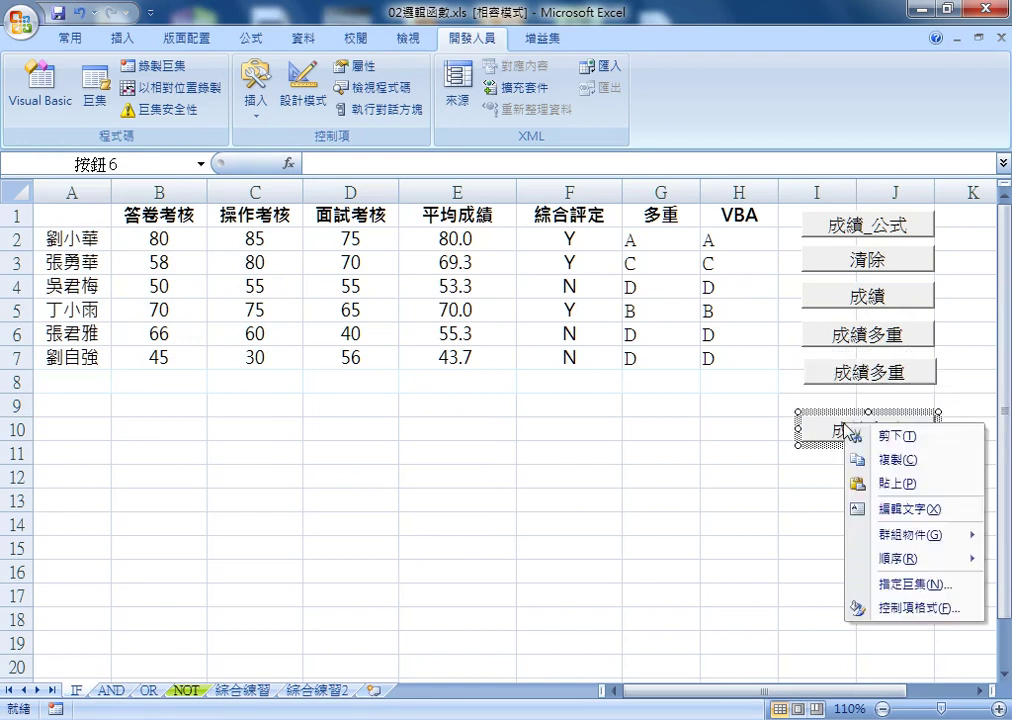
click(847, 412)
drag(847, 411, 849, 395)
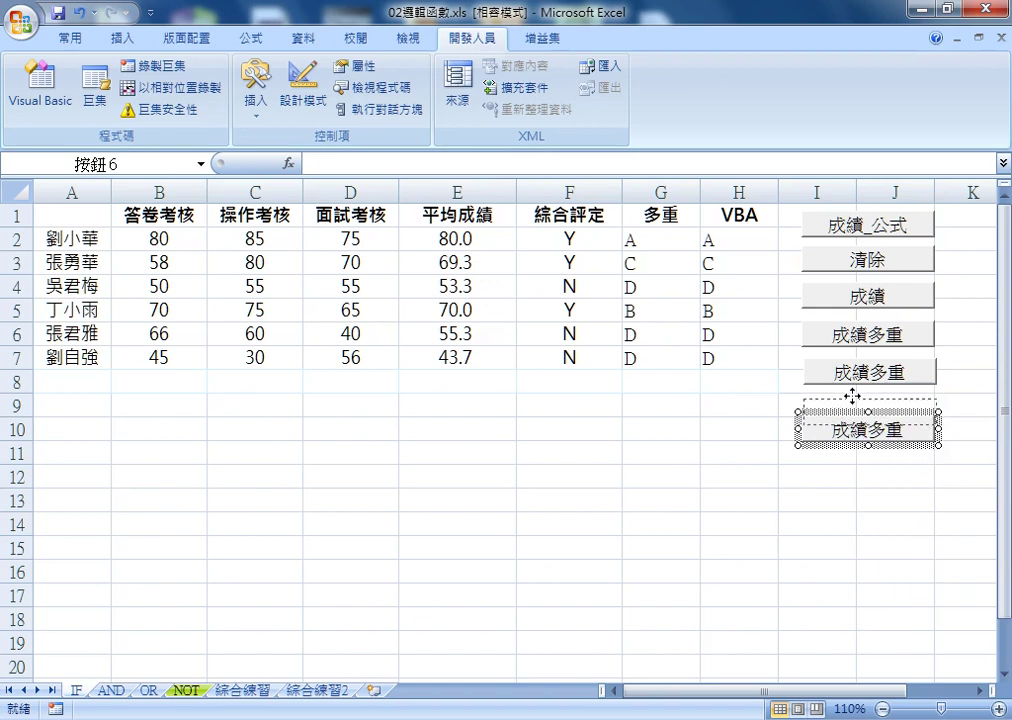
right_click(865, 388)
click(904, 431)
click(852, 477)
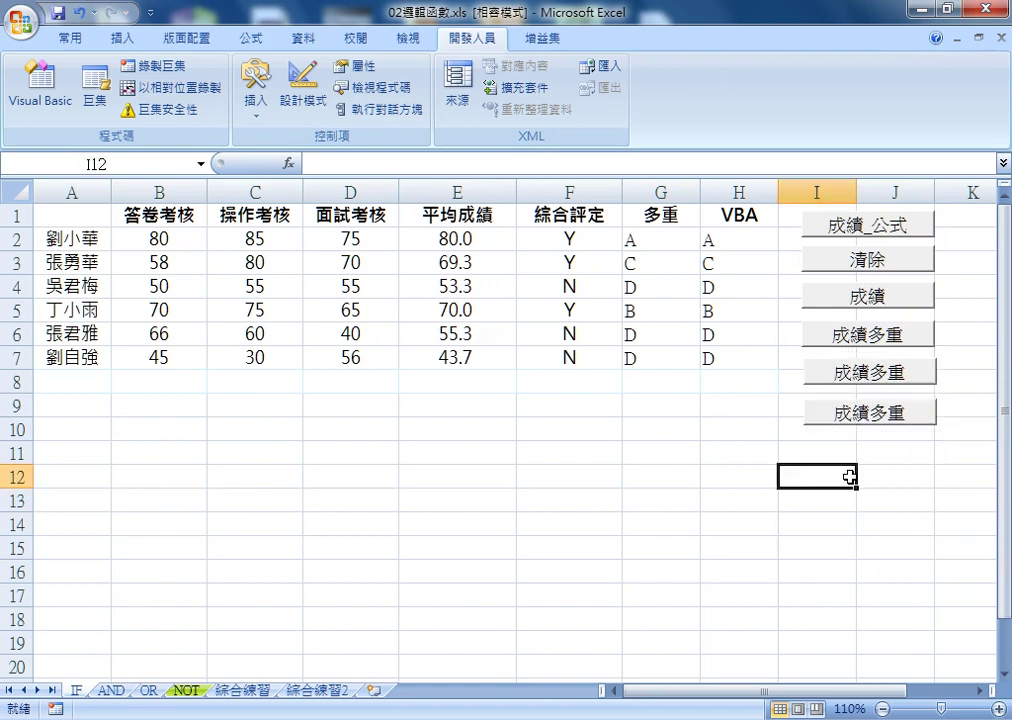
ctrl+click(865, 388)
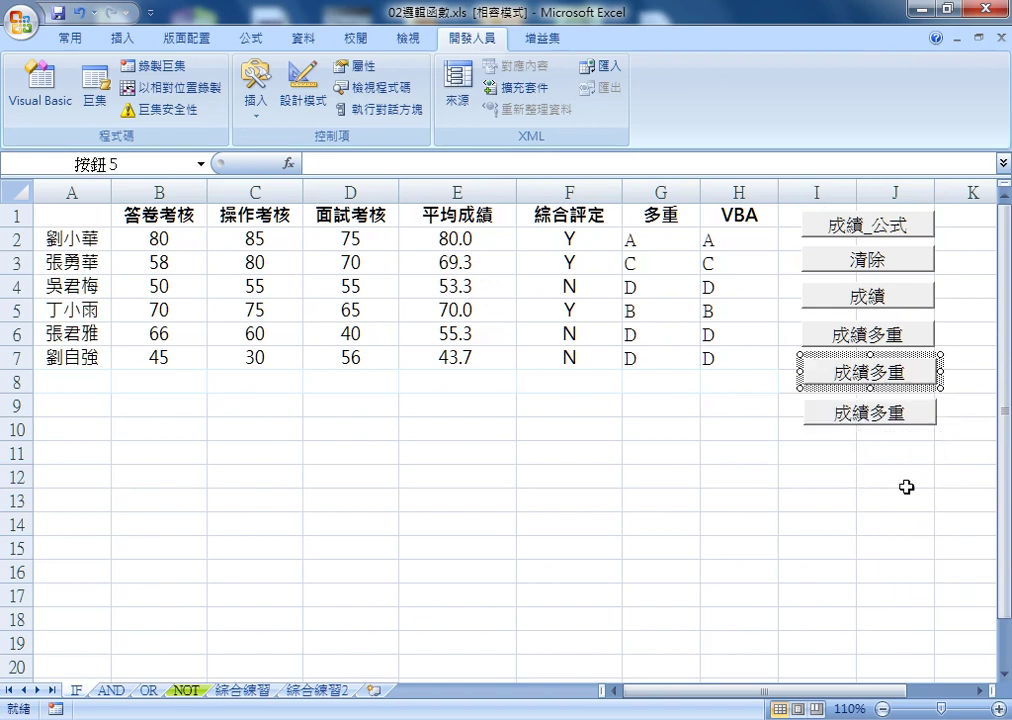
right_click(903, 361)
click(866, 519)
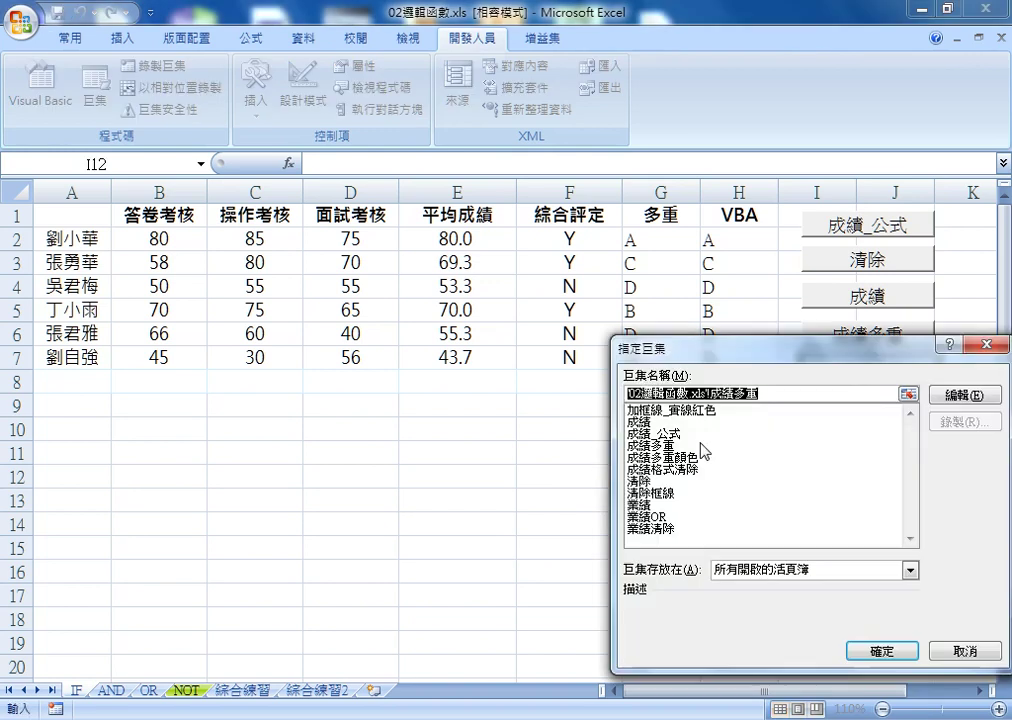
Step: Assign 加框線_實線紅色 to the first copy and widen it to show its full label
click(712, 410)
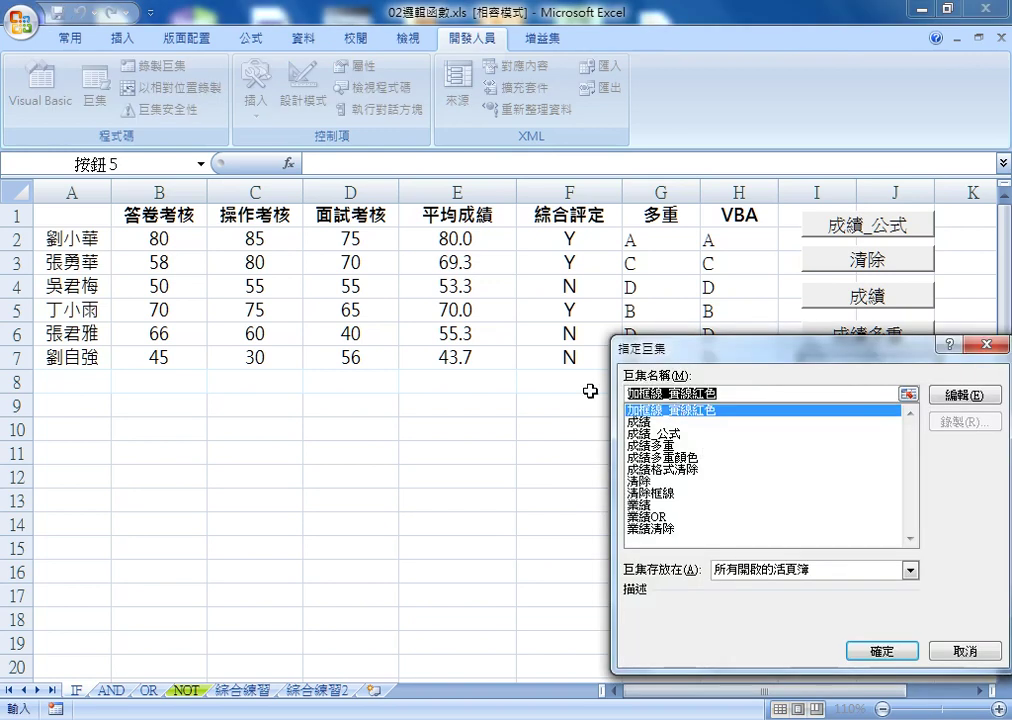
click(879, 651)
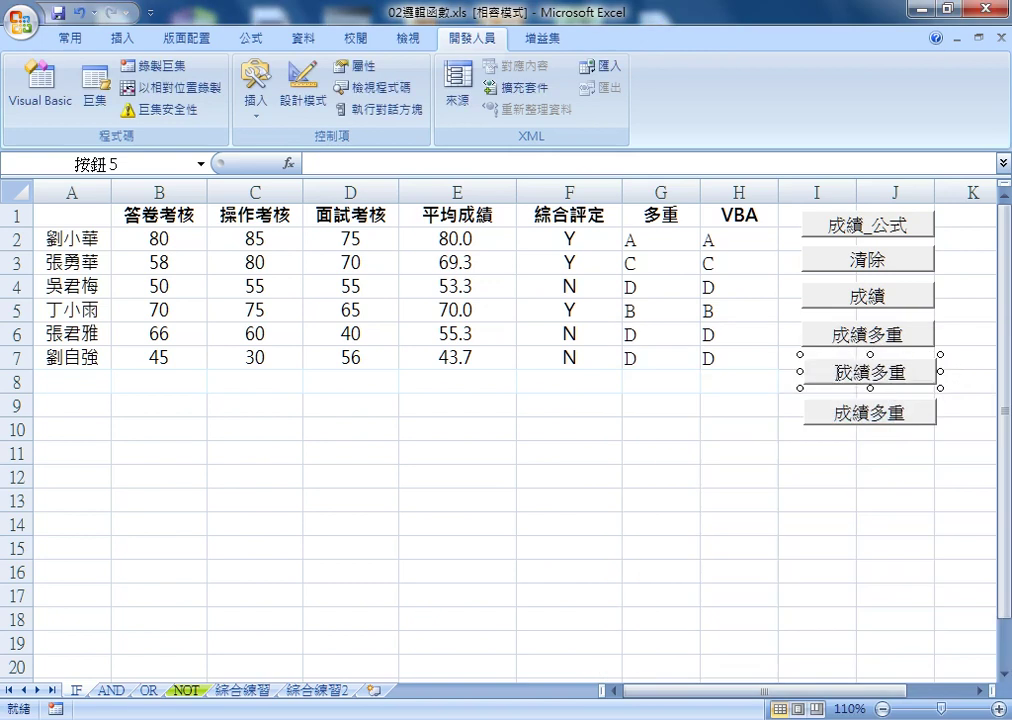
text(色)
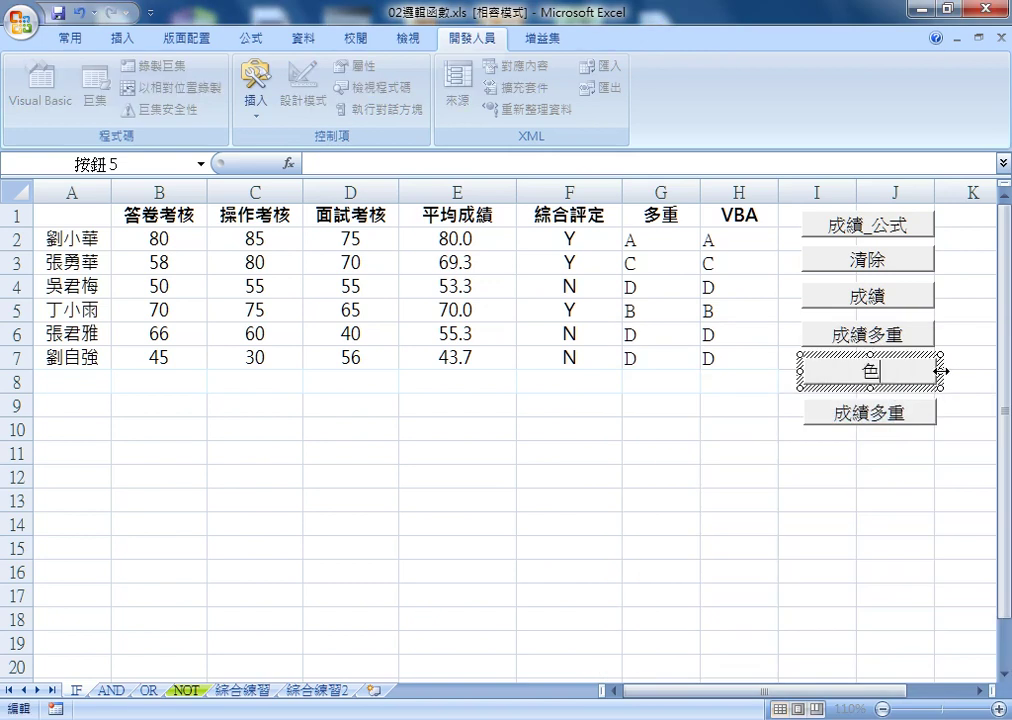
drag(941, 371, 968, 371)
Step: Assign 清除框線 to the second copy and relabel the button 清除框線
right_click(868, 418)
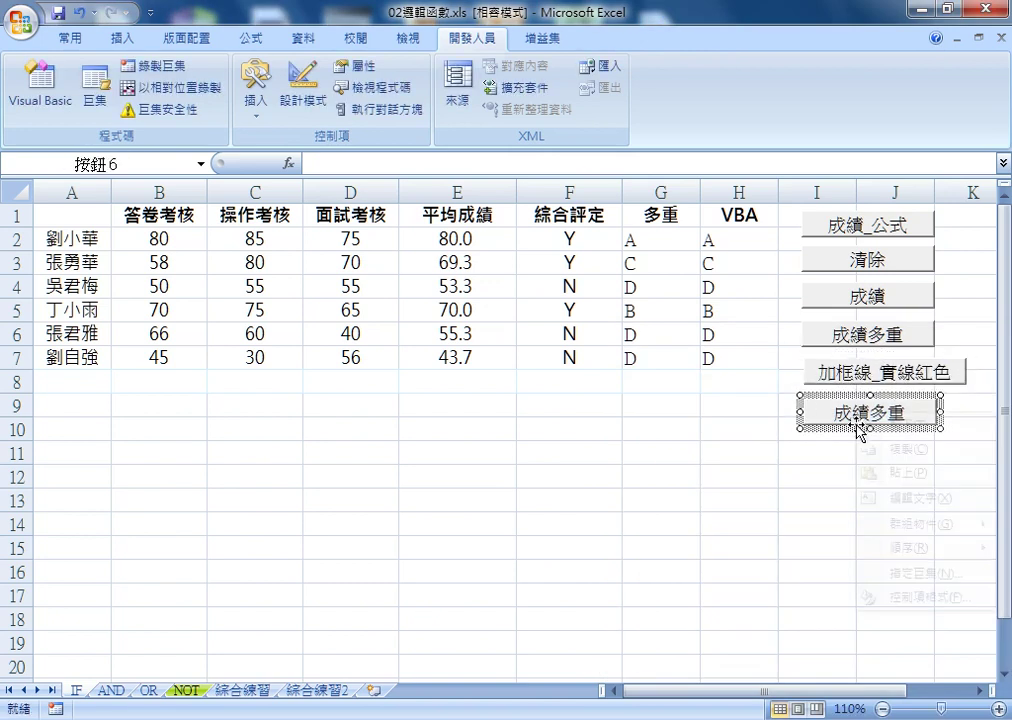
key(Escape)
right_click(880, 418)
key(Escape)
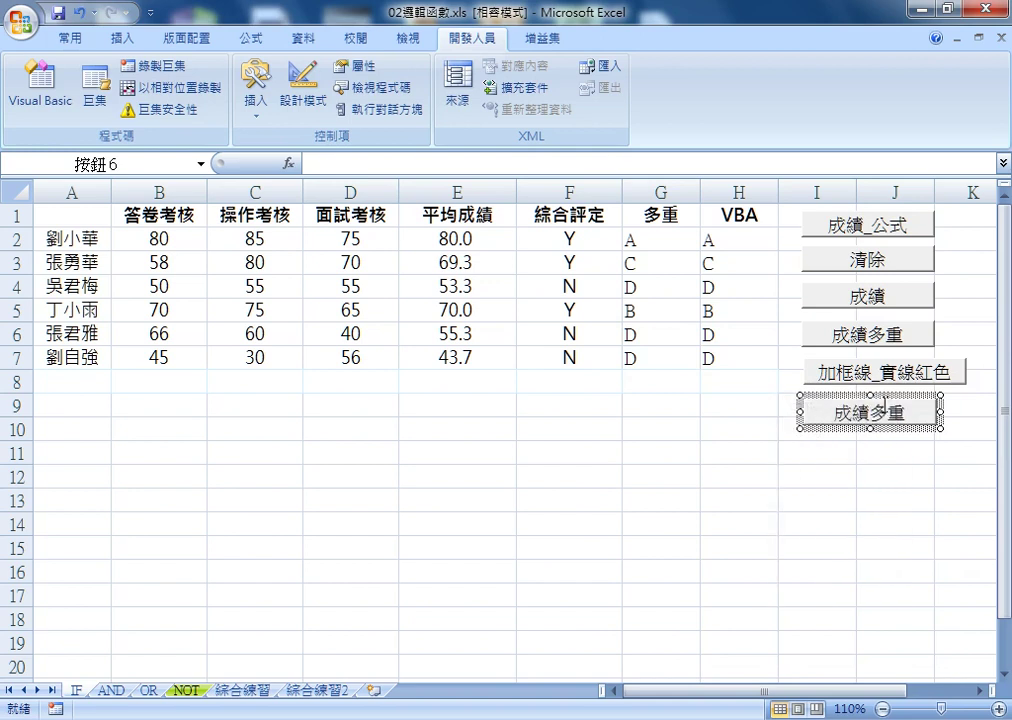
right_click(884, 398)
click(840, 562)
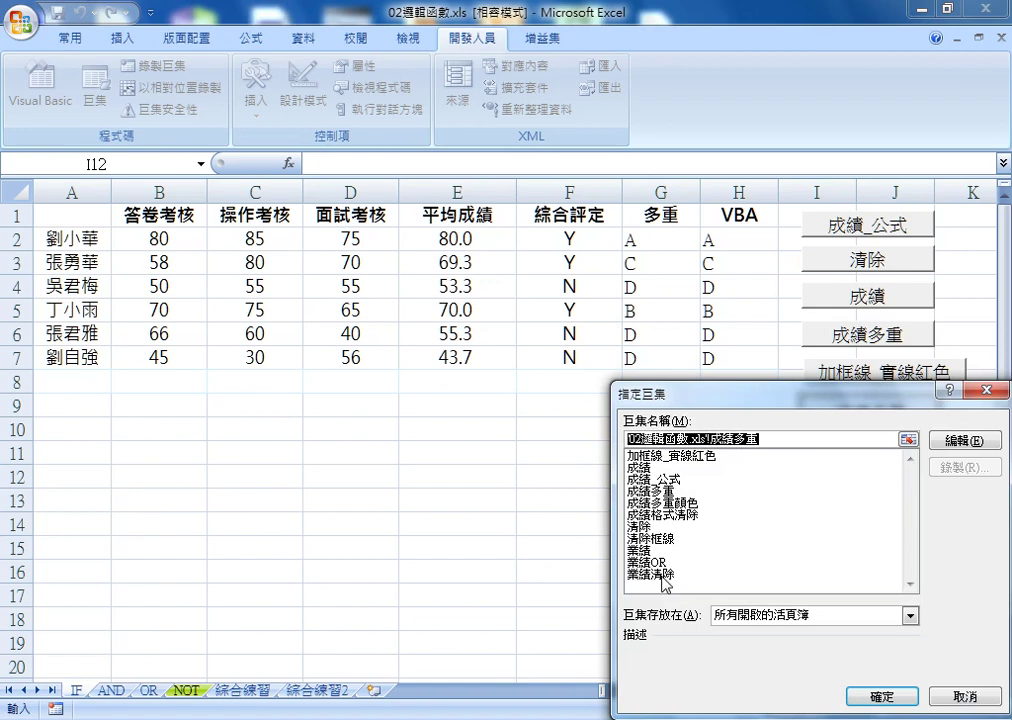
click(659, 540)
drag(679, 441, 622, 441)
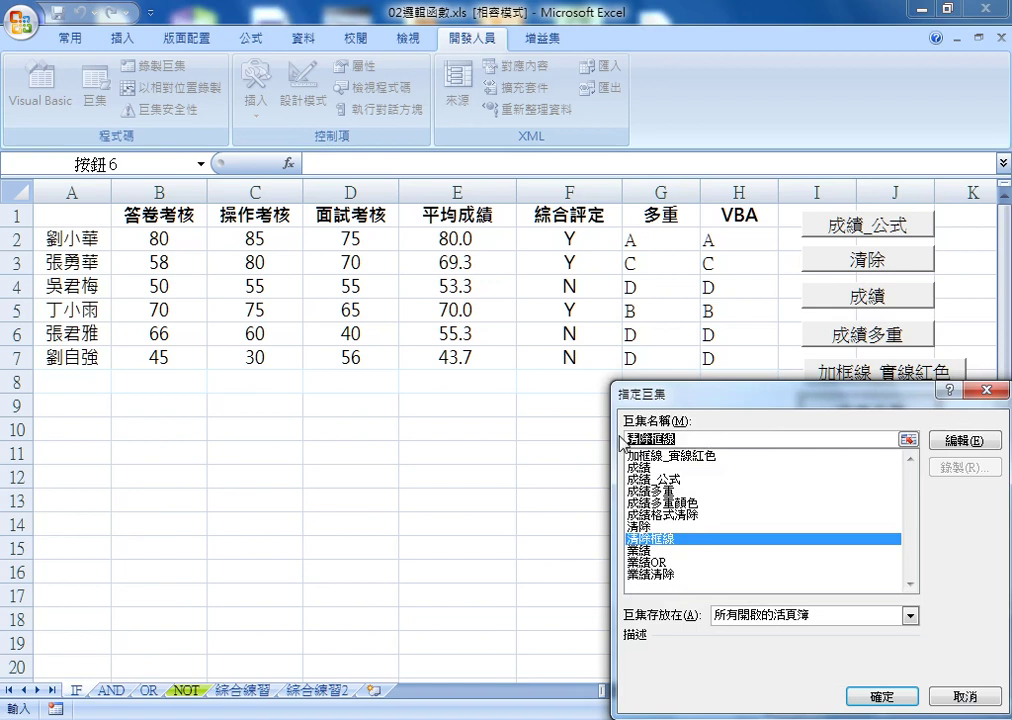
click(868, 696)
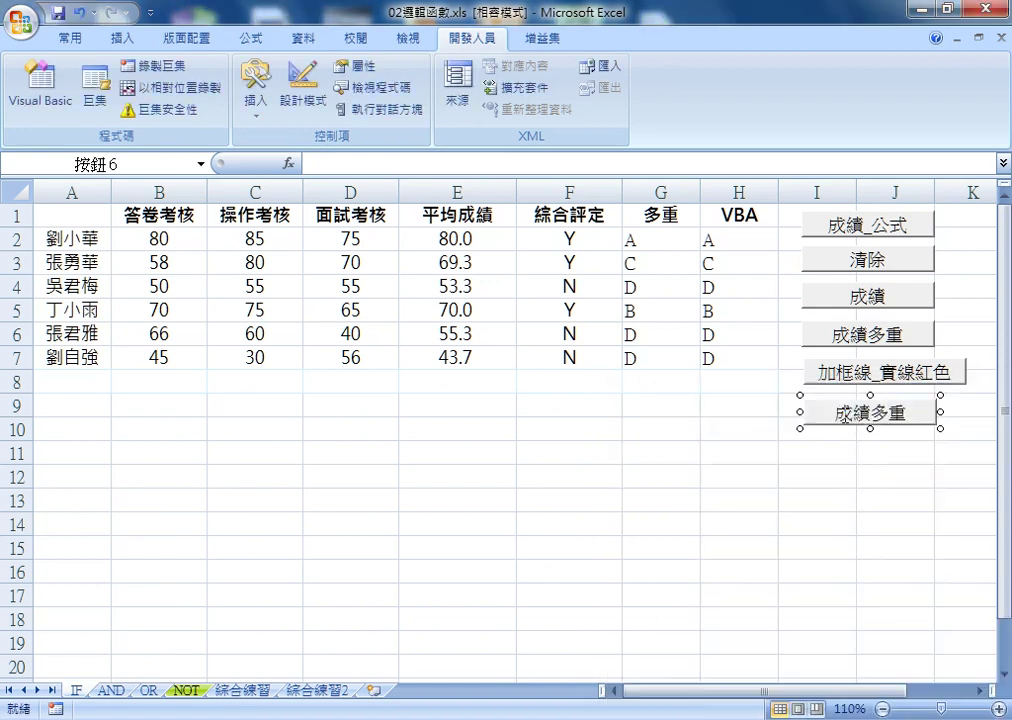
drag(834, 412, 954, 412)
text(清除框線)
click(895, 500)
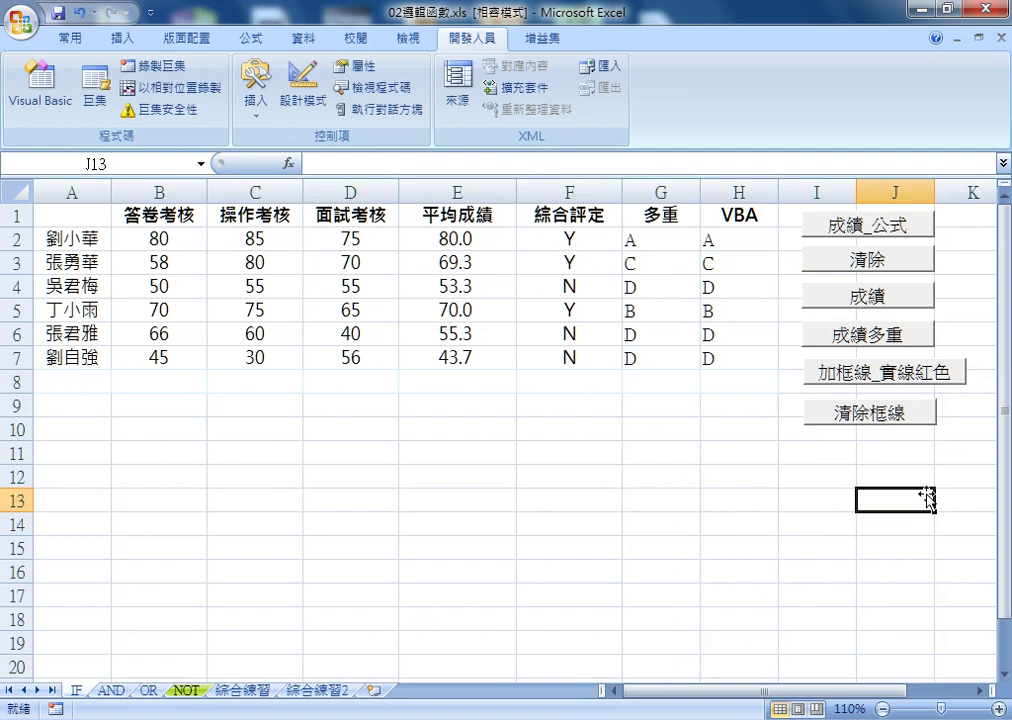
Step: Alternate the 加框線_實線紅色 and 清除框線 buttons, finishing with red borders on A1:H7
click(893, 382)
click(886, 419)
click(886, 378)
click(873, 413)
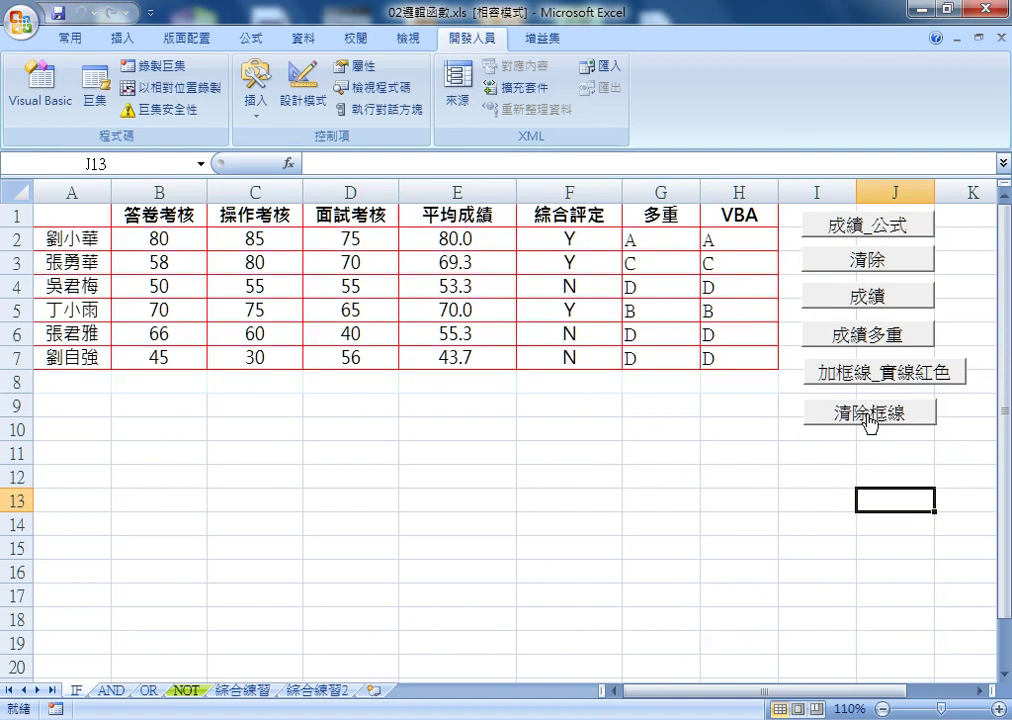
click(873, 379)
drag(45, 227, 705, 216)
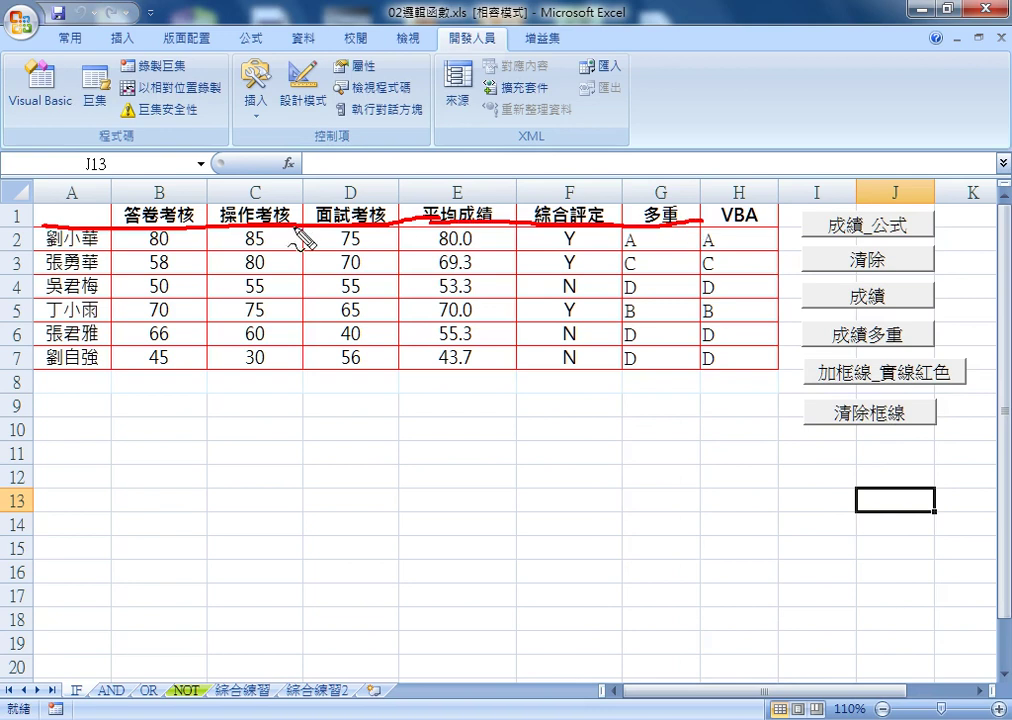
drag(63, 240, 275, 237)
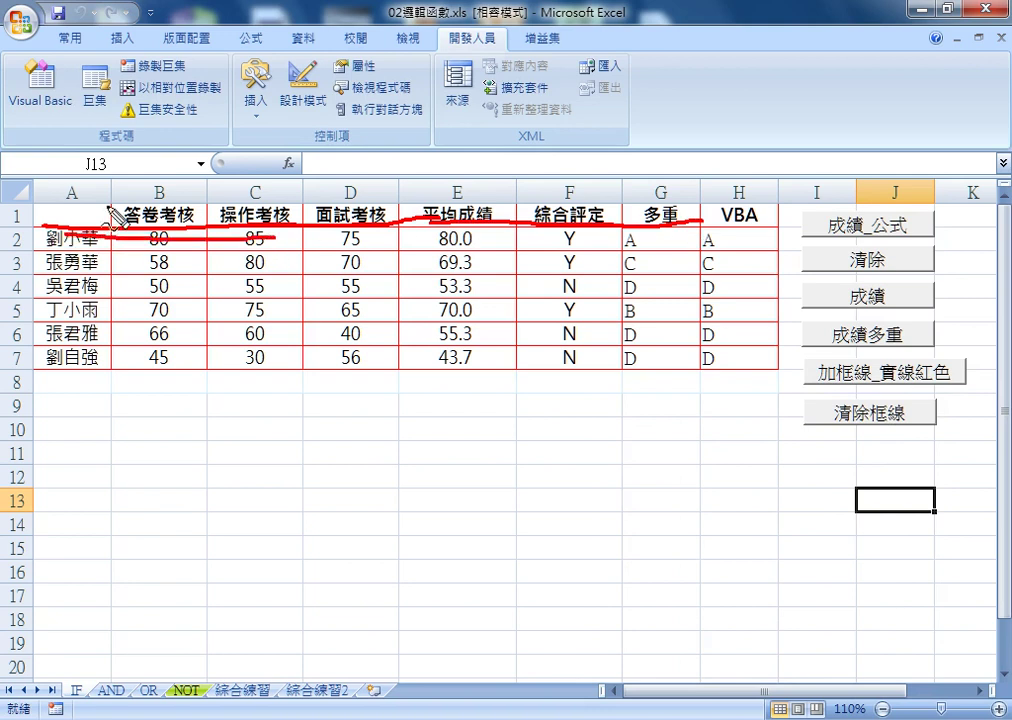
drag(107, 205, 113, 298)
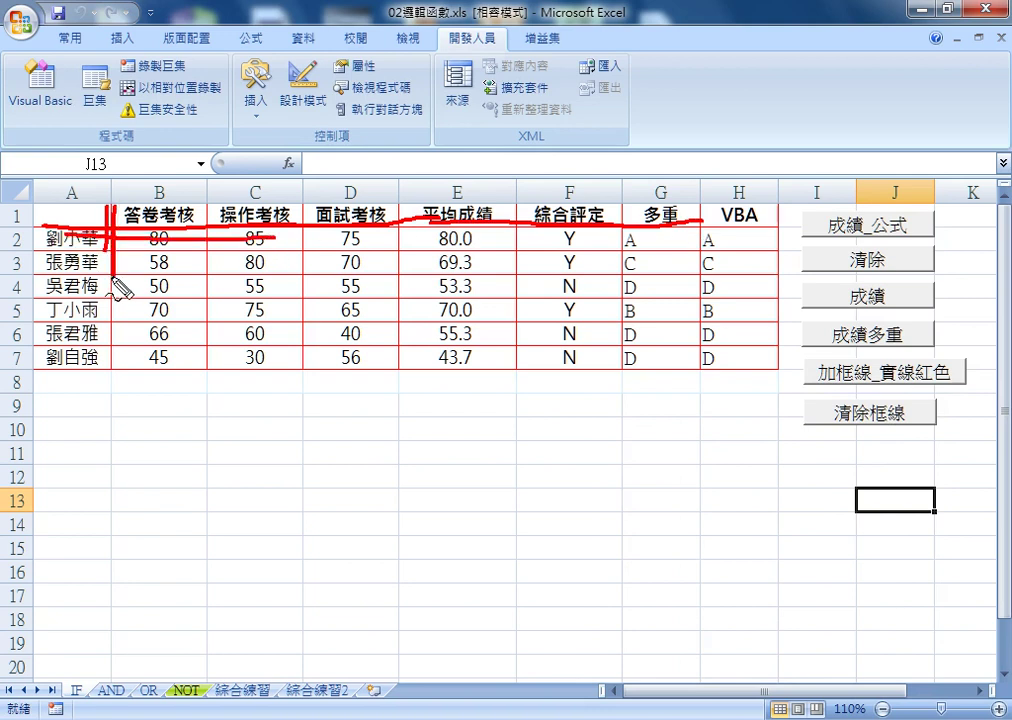